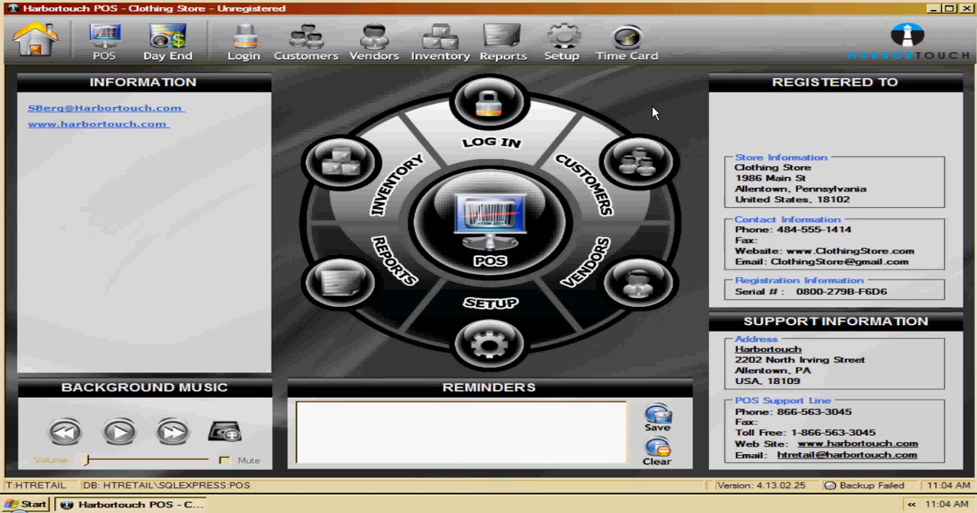
- Open the point-of-sale register and log in with the cashier's username and account password
{"action": "left_click", "coordinate": [484, 216]}
{"action": "type", "text": "demo"}
{"action": "key", "text": "Tab"}
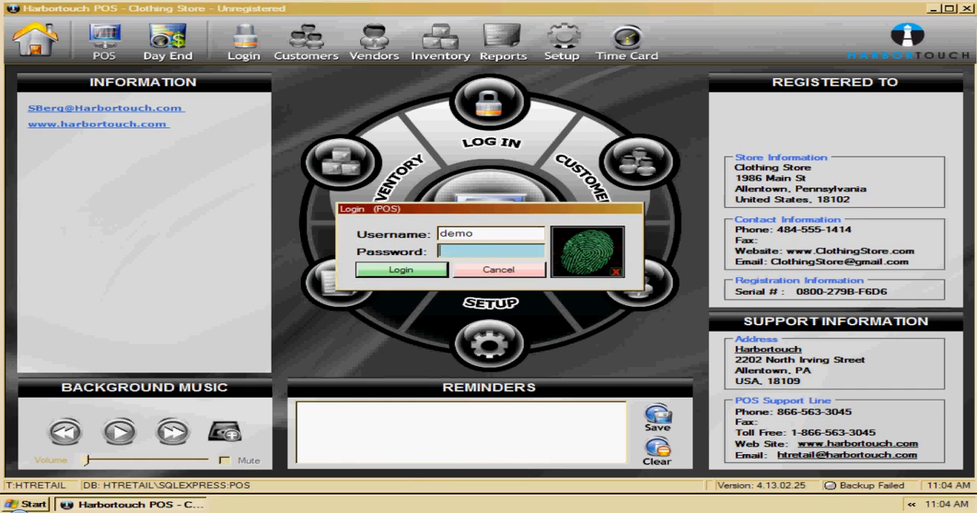
{"action": "type", "text": "demo"}
{"action": "key", "text": "Return"}
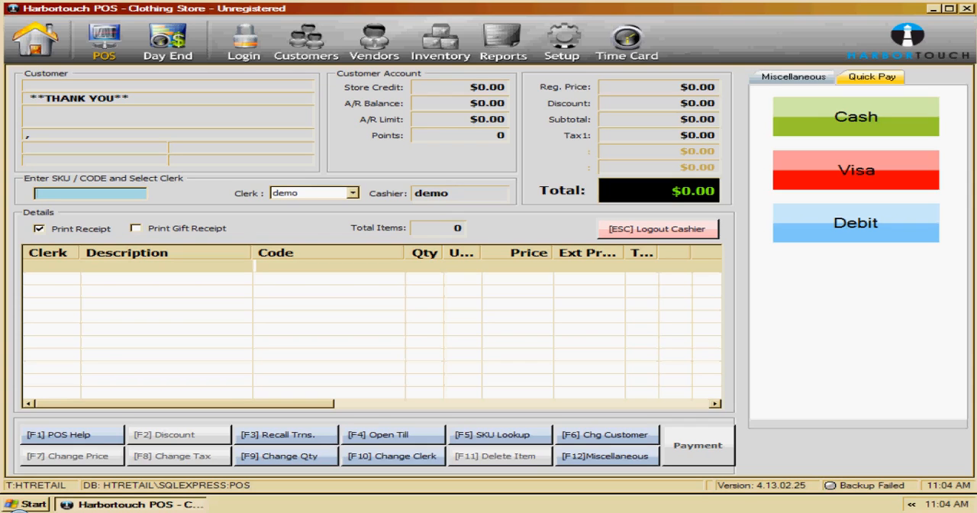
- Show the miscellaneous functions and add the Dodge Ball, SKU 1010, to the sale
{"action": "key", "text": "F12"}
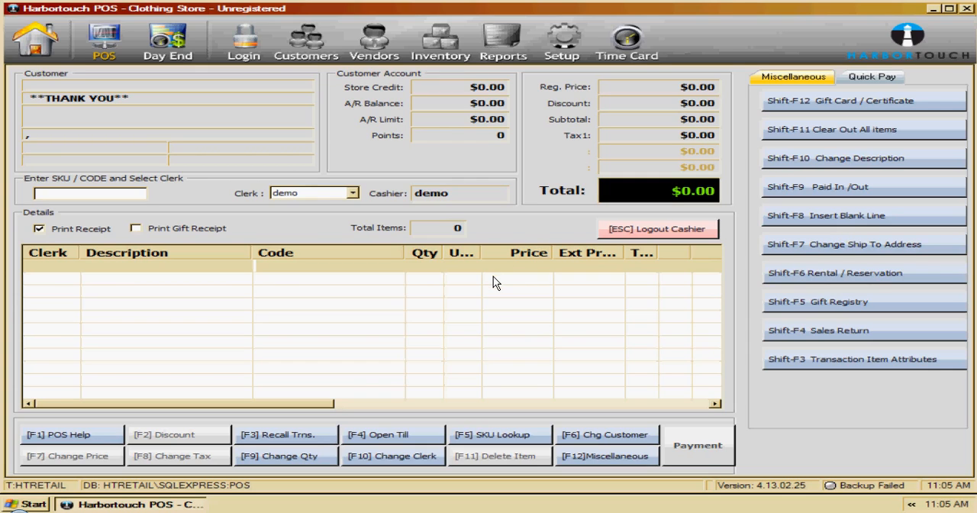
{"action": "left_click", "coordinate": [109, 192]}
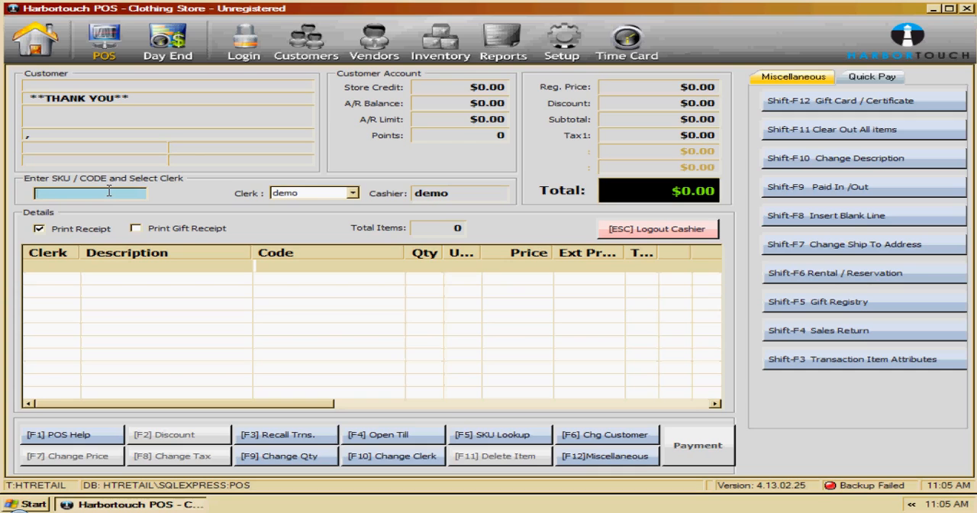
{"action": "type", "text": "1010"}
{"action": "key", "text": "Return"}
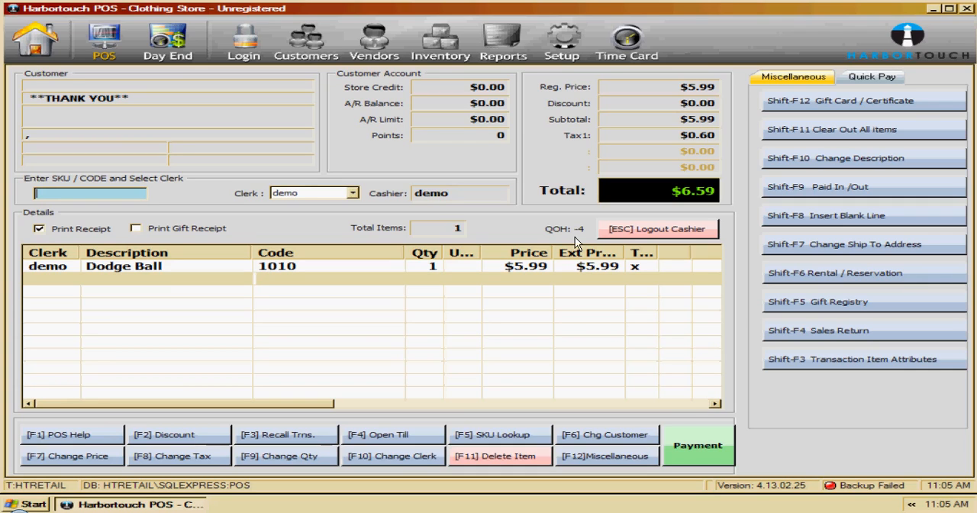
- Pay the Dodge Ball sale in full with cash, complete the invoice and close the post-transaction details
{"action": "left_click", "coordinate": [710, 443]}
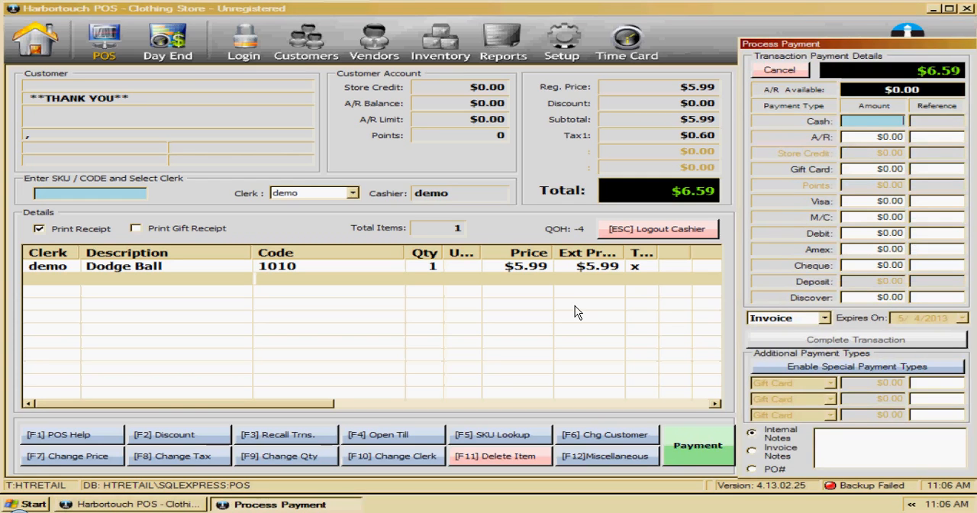
{"action": "key", "text": "Return"}
{"action": "key", "text": "Return"}
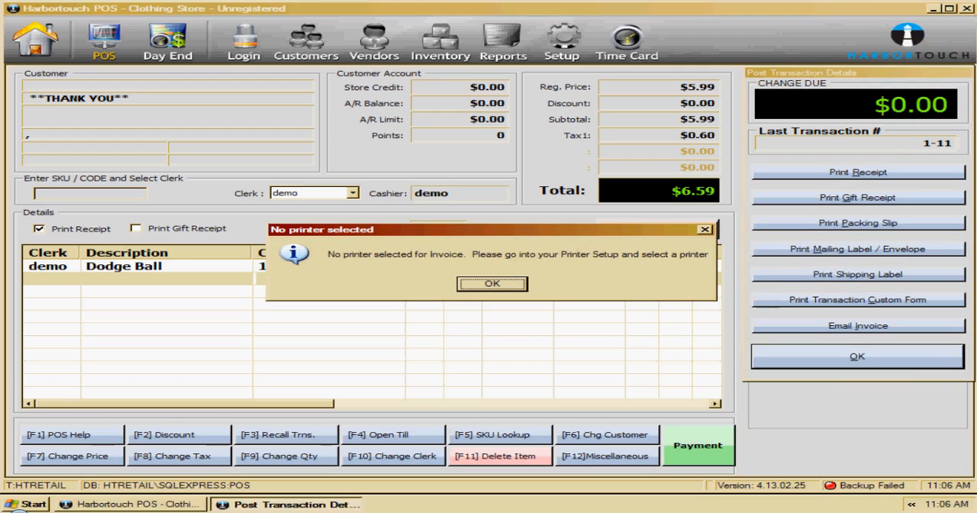
{"action": "left_click", "coordinate": [467, 284]}
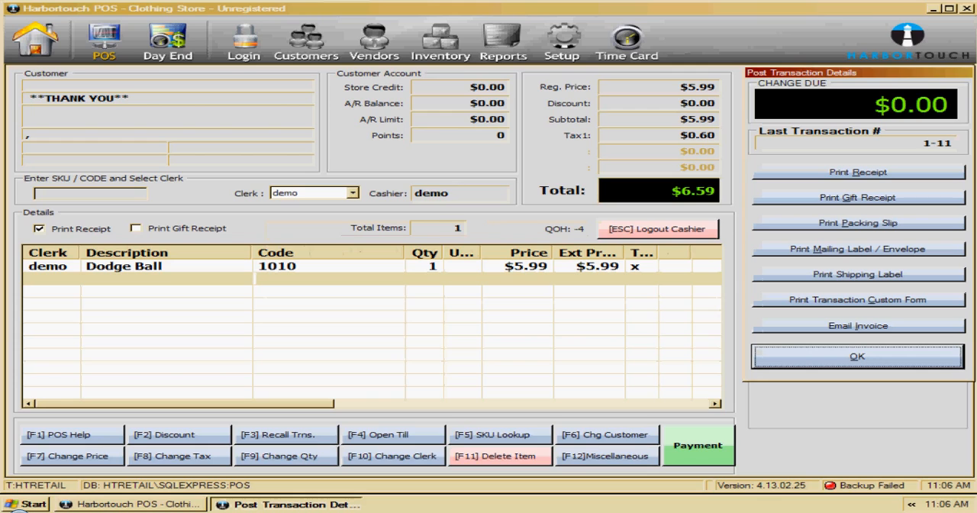
{"action": "left_click", "coordinate": [816, 359]}
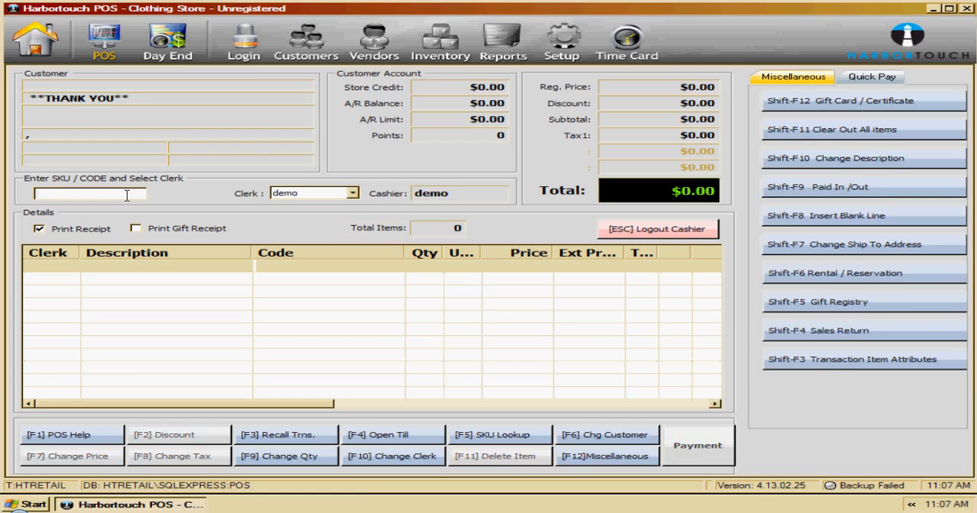
- Ring up SKU 1010 in a new sale and assign the existing customer found by a first-name search
{"action": "type", "text": "1010"}
{"action": "key", "text": "Return"}
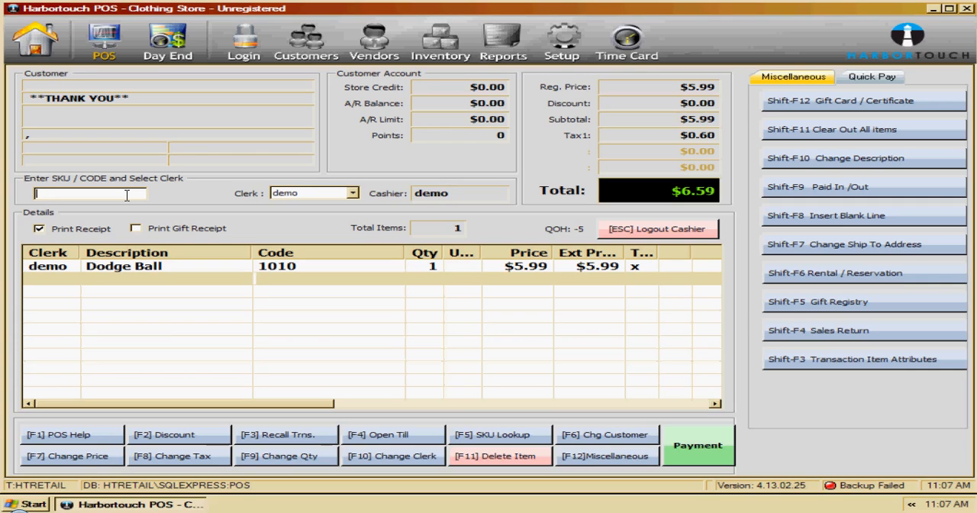
{"action": "left_click", "coordinate": [602, 435]}
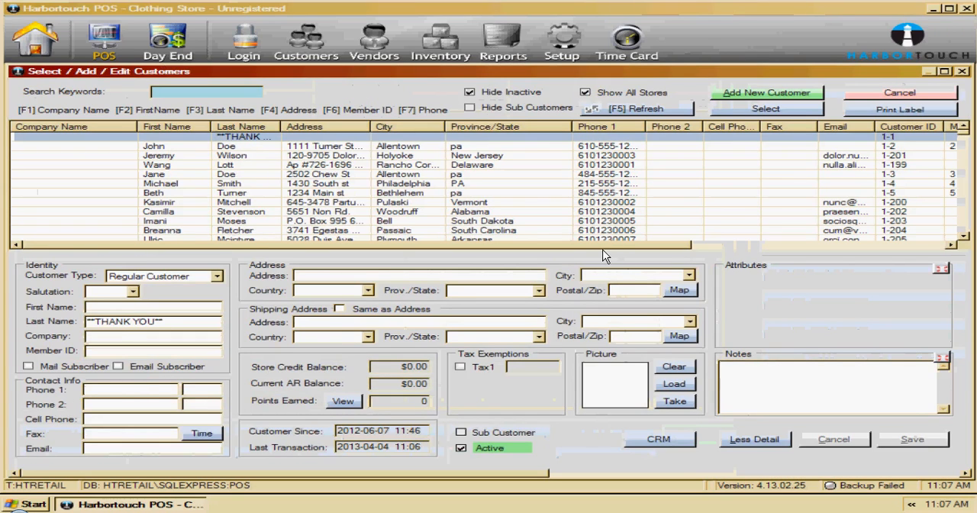
{"action": "key", "text": "Down"}
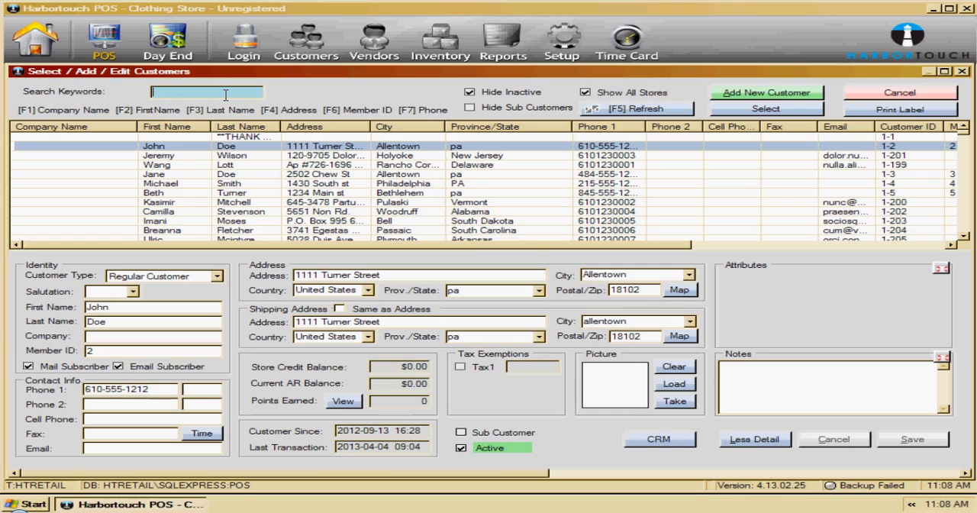
{"action": "type", "text": "John"}
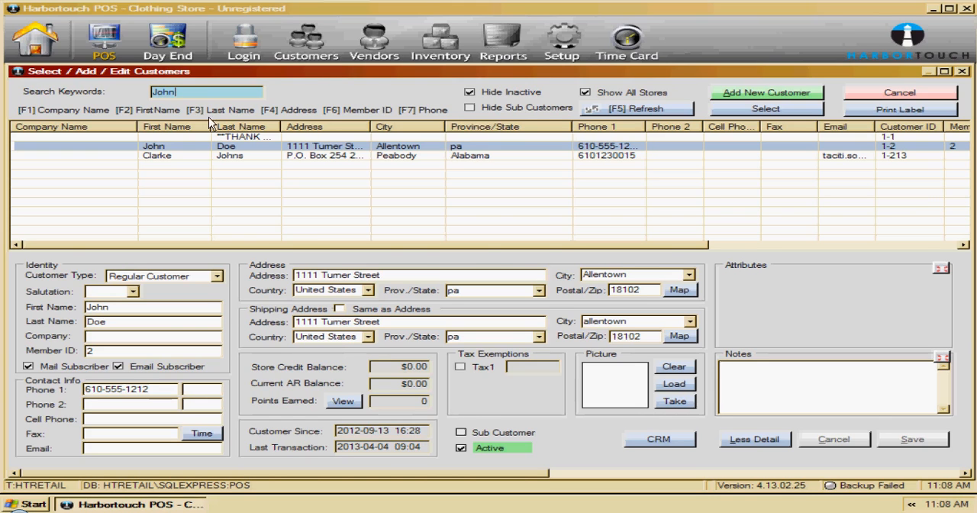
{"action": "double_click", "coordinate": [175, 146]}
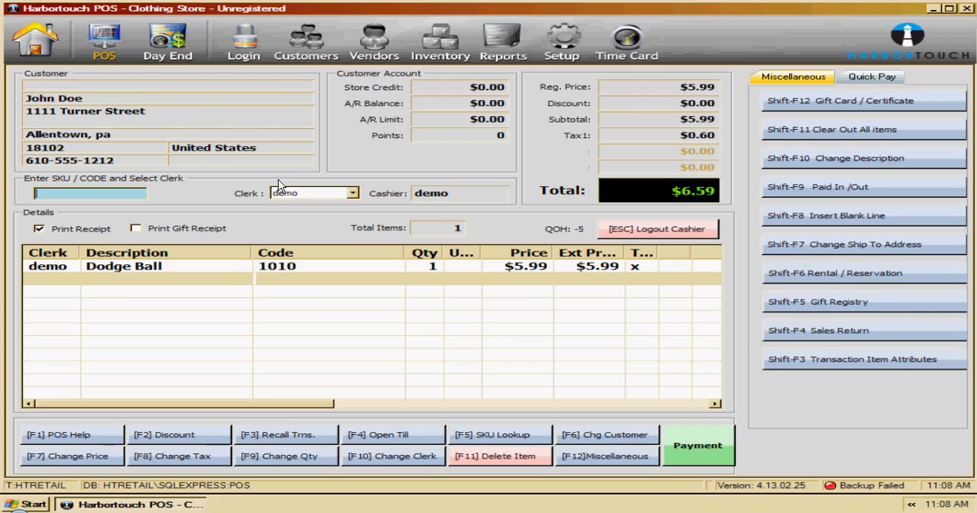
- Complete the transaction for the assigned customer's sale and close the post-transaction details
{"action": "key", "text": "Return"}
{"action": "left_click", "coordinate": [875, 338]}
{"action": "left_click", "coordinate": [818, 364]}
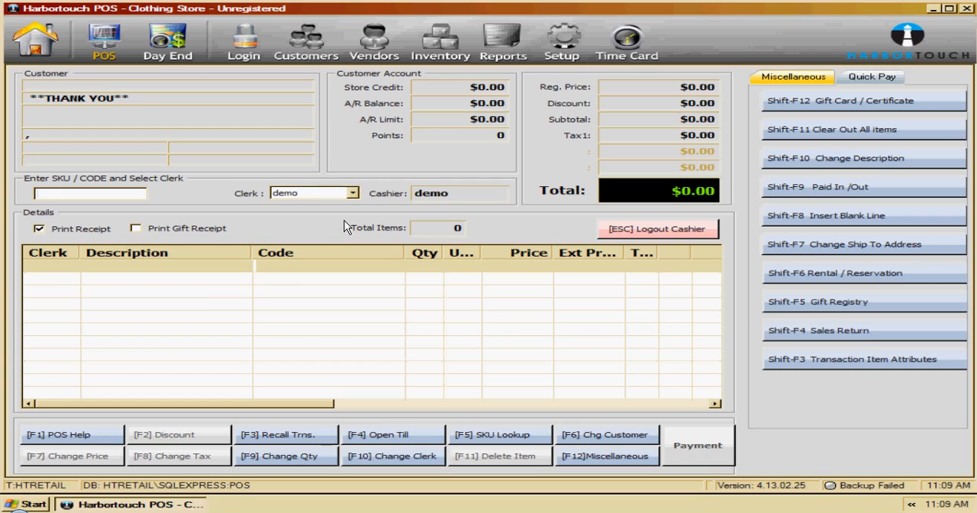
- Add the collared shirt, SKU 1001, in size M-Medium and colour BLUE-Blue to a new sale
{"action": "type", "text": "1001"}
{"action": "key", "text": "Return"}
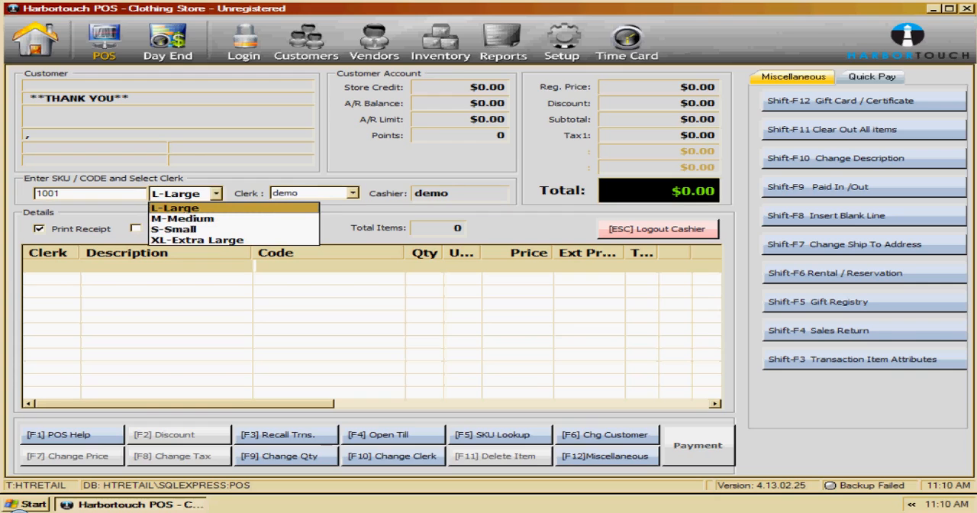
{"action": "key", "text": "Down"}
{"action": "key", "text": "Return"}
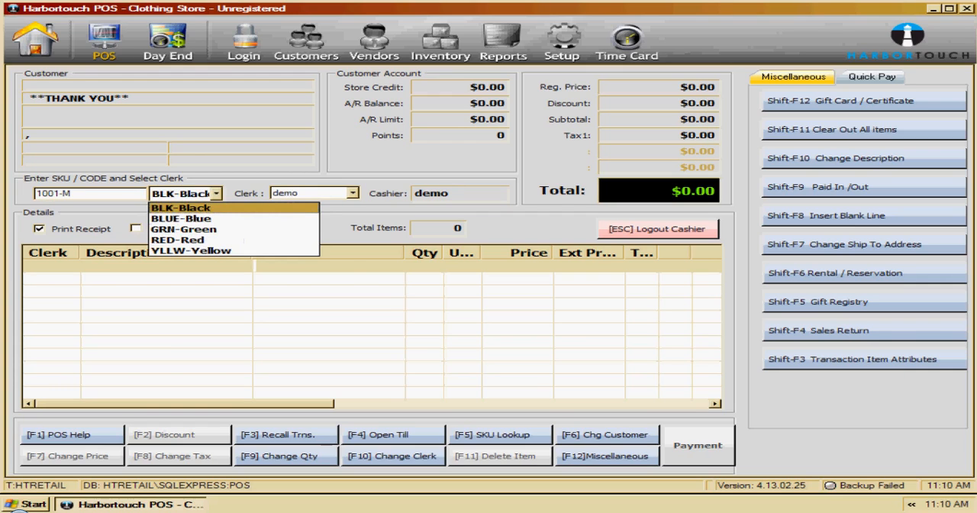
{"action": "key", "text": "Down"}
{"action": "key", "text": "Return"}
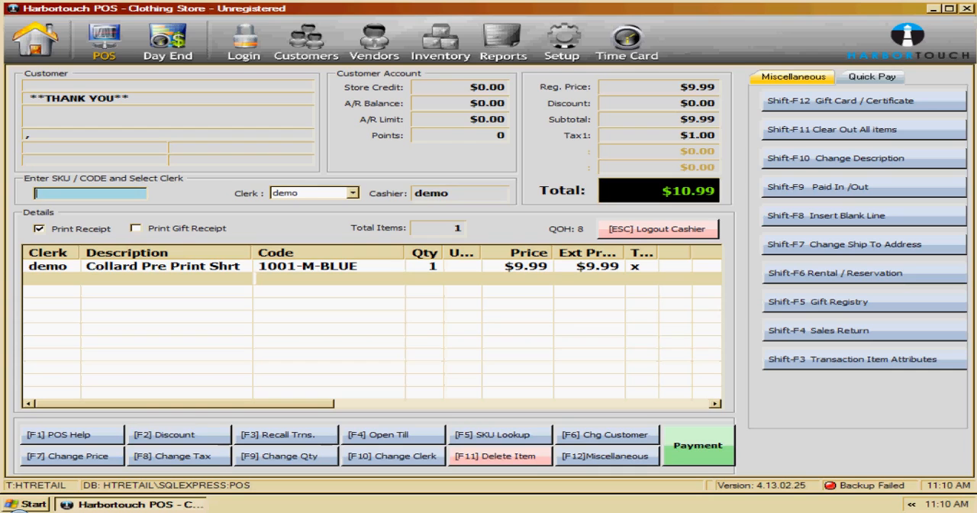
- Add SKU 1001 in L-Large and BLK-Black, plus a Dodge Ball with SKU 1010, to the current sale
{"action": "type", "text": "1001"}
{"action": "key", "text": "Return"}
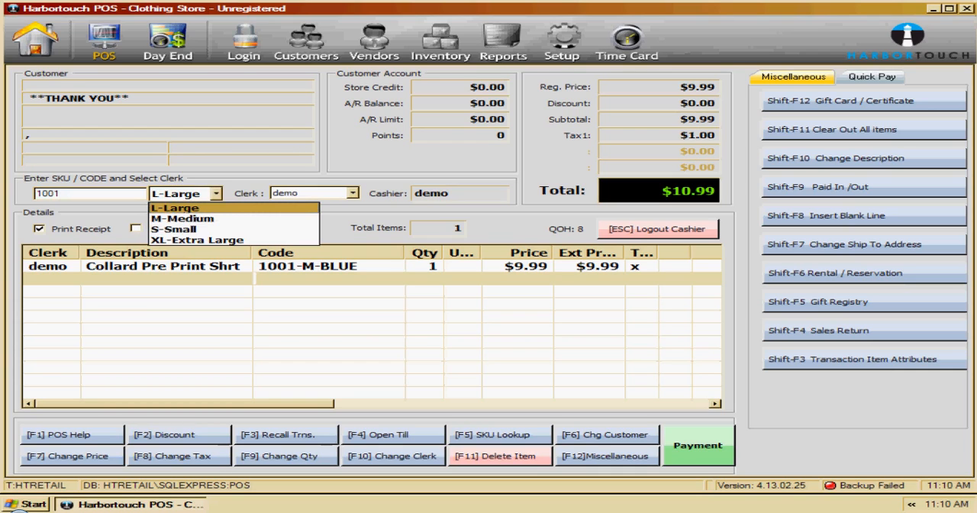
{"action": "key", "text": "Return"}
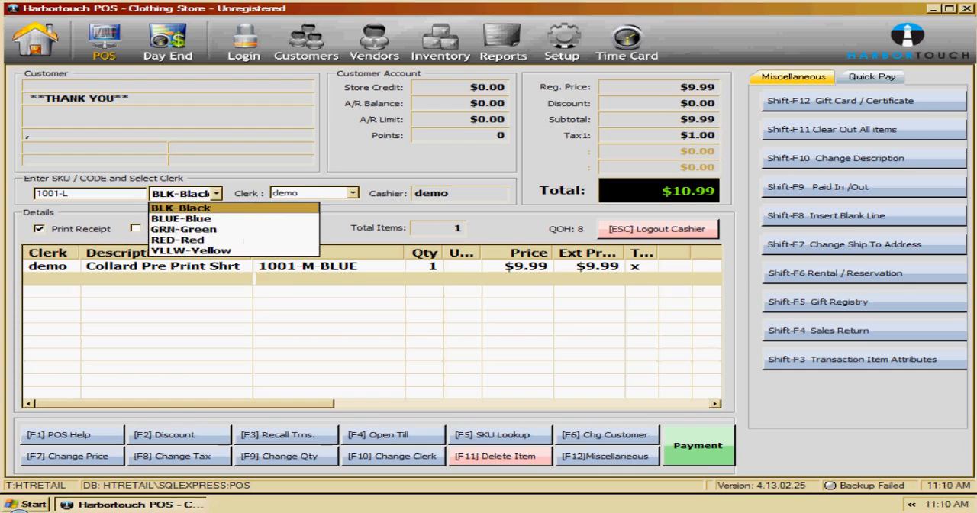
{"action": "key", "text": "Return"}
{"action": "type", "text": "1010"}
{"action": "key", "text": "Return"}
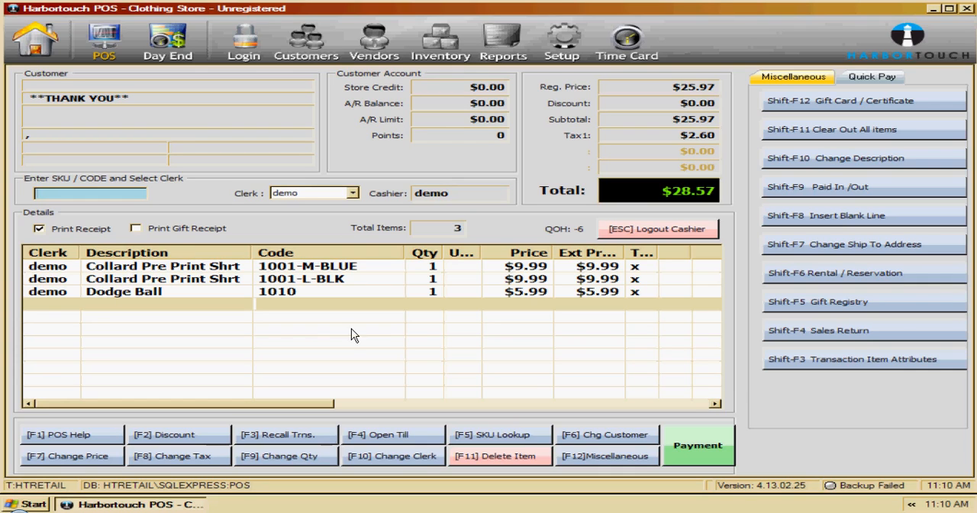
- Look up "Shoes" in the SKU database and add Dress Shoes, SKU 1147, in size 10.5 to the sale
{"action": "left_click", "coordinate": [501, 439]}
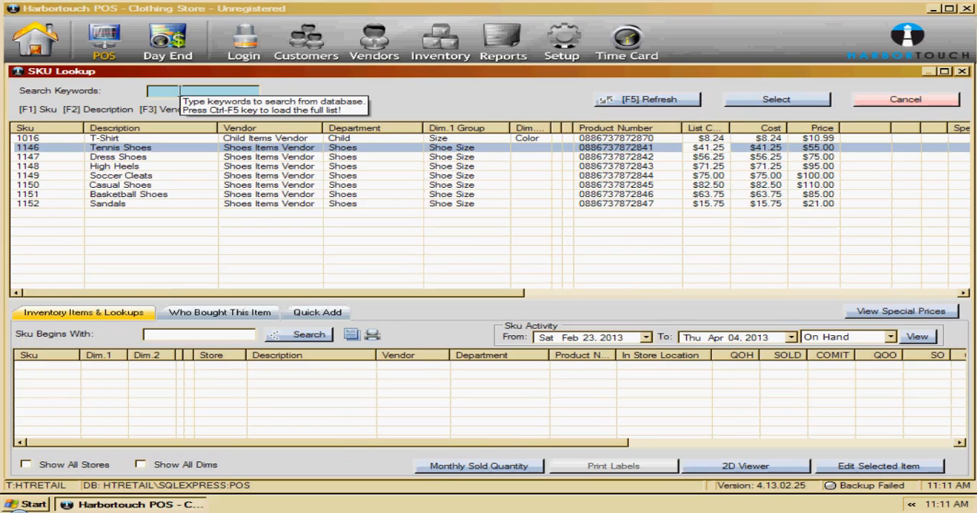
{"action": "type", "text": "Shoes"}
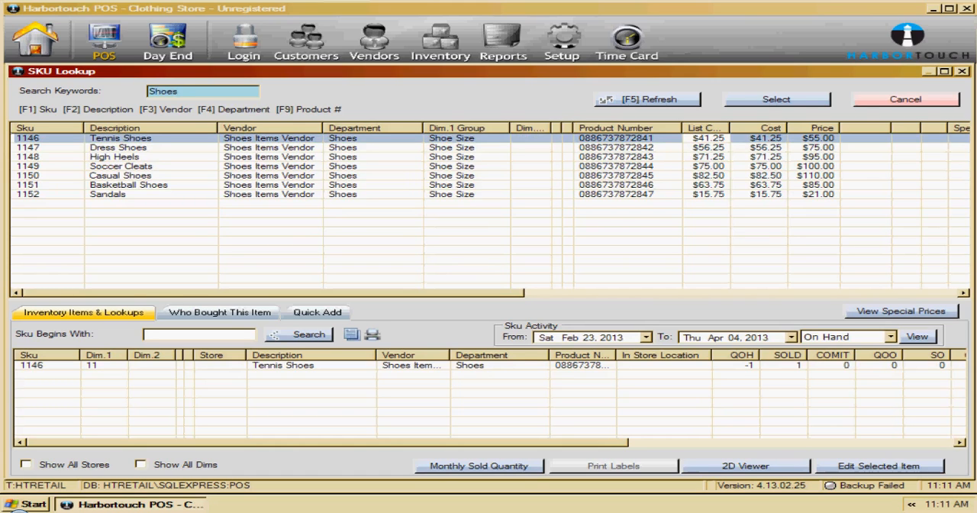
{"action": "key", "text": "Down"}
{"action": "key", "text": "Return"}
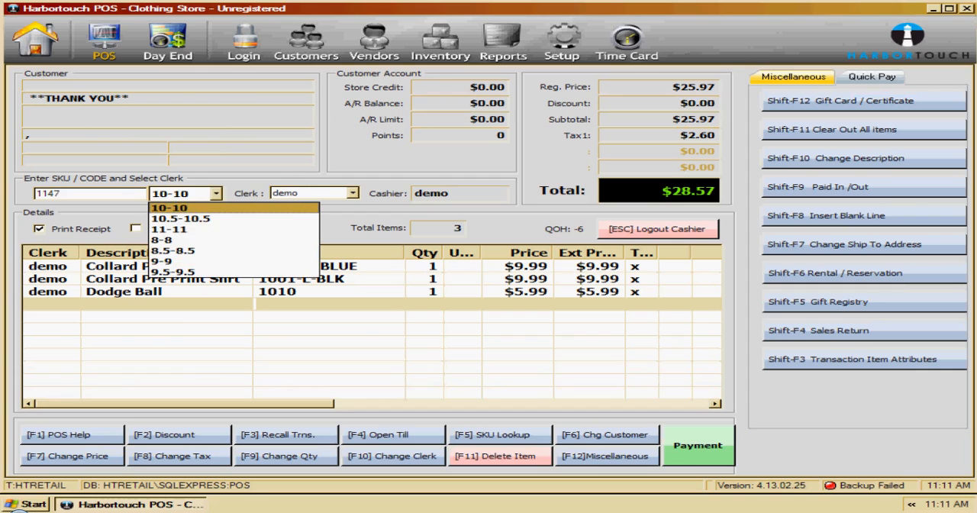
{"action": "key", "text": "Down"}
{"action": "key", "text": "Return"}
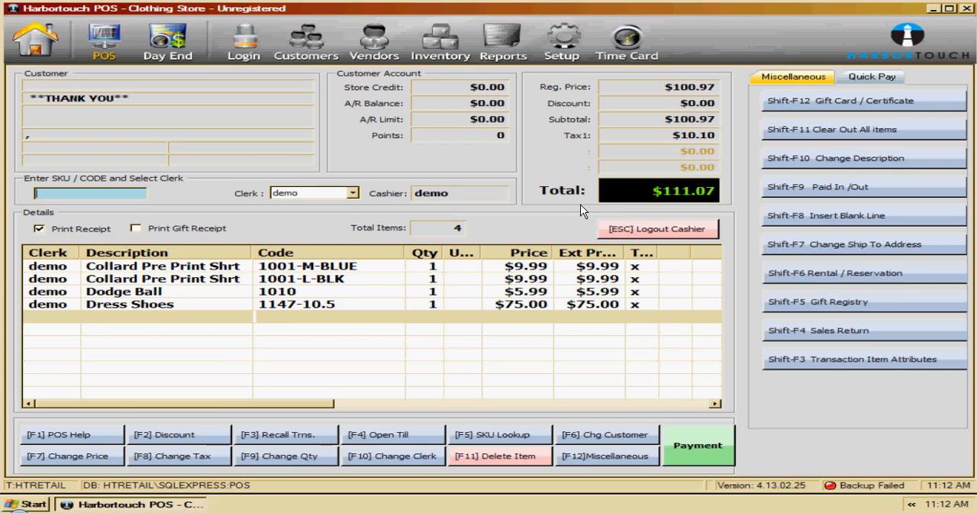
- Discount the Dress Shoes line by 20% with the reason Other and the details "PITA"
{"action": "left_click", "coordinate": [186, 437]}
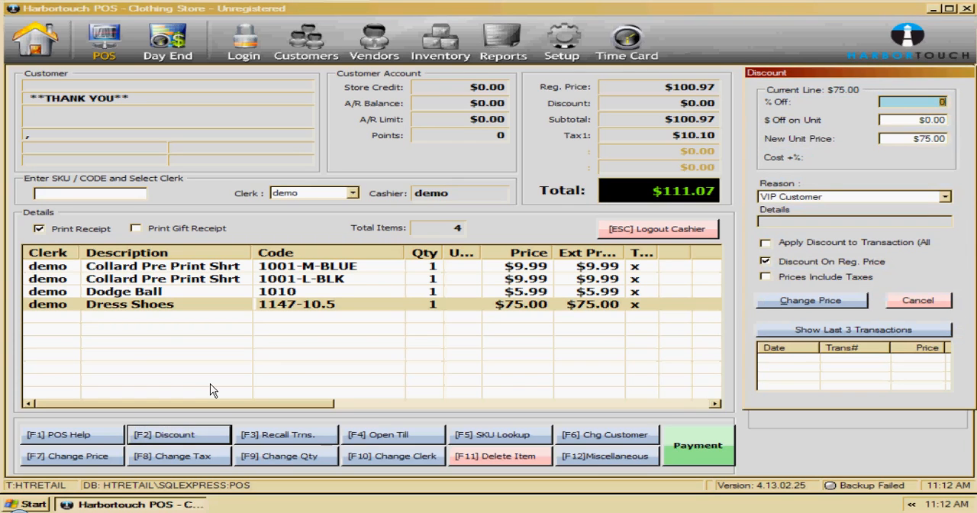
{"action": "type", "text": "20"}
{"action": "left_click", "coordinate": [817, 196]}
{"action": "left_click", "coordinate": [814, 221]}
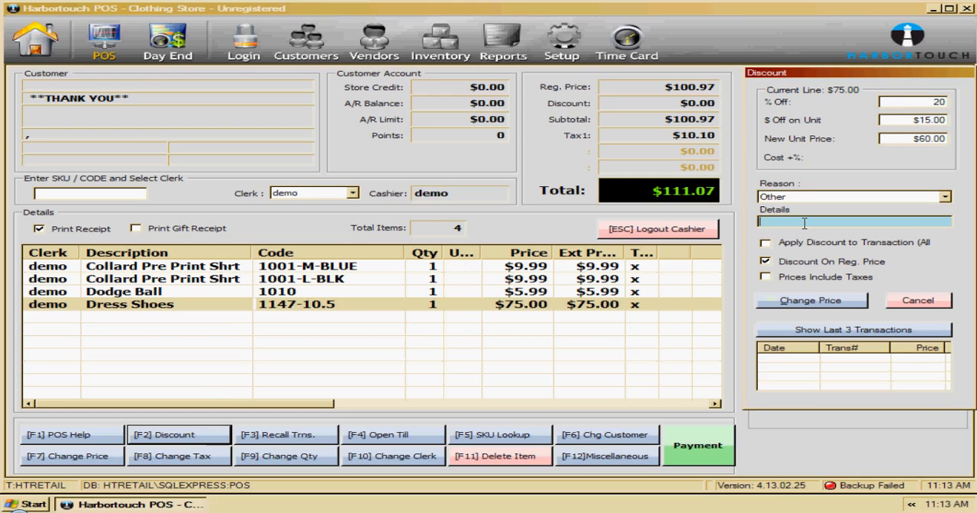
{"action": "type", "text": "PITA"}
{"action": "left_click", "coordinate": [829, 301]}
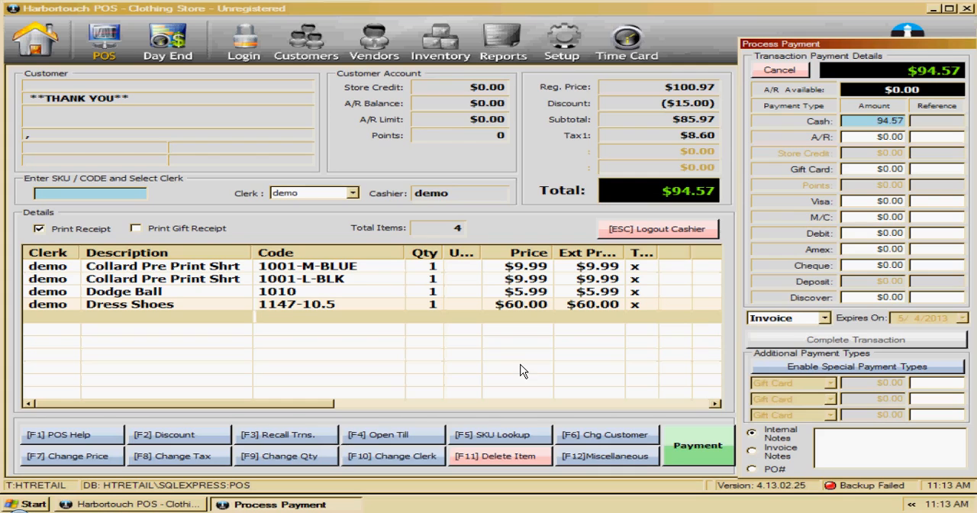
- Change the transaction type from Invoice to Park, complete the transaction and close the post-transaction details
{"action": "left_click", "coordinate": [819, 317]}
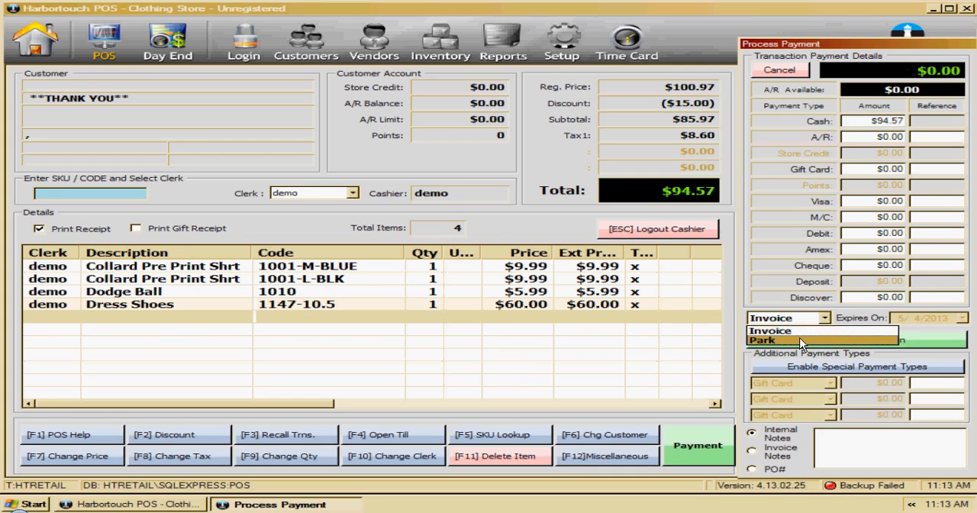
{"action": "left_click", "coordinate": [816, 341]}
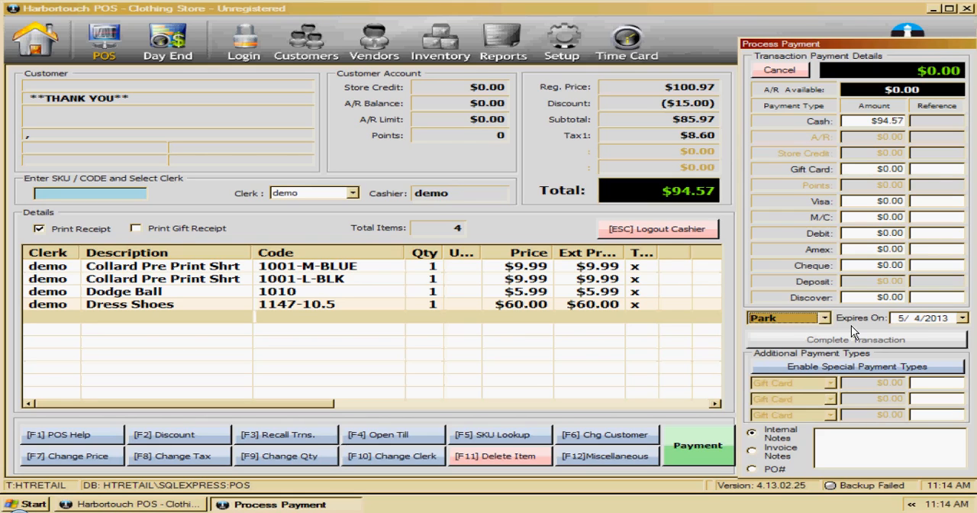
{"action": "left_click", "coordinate": [840, 342]}
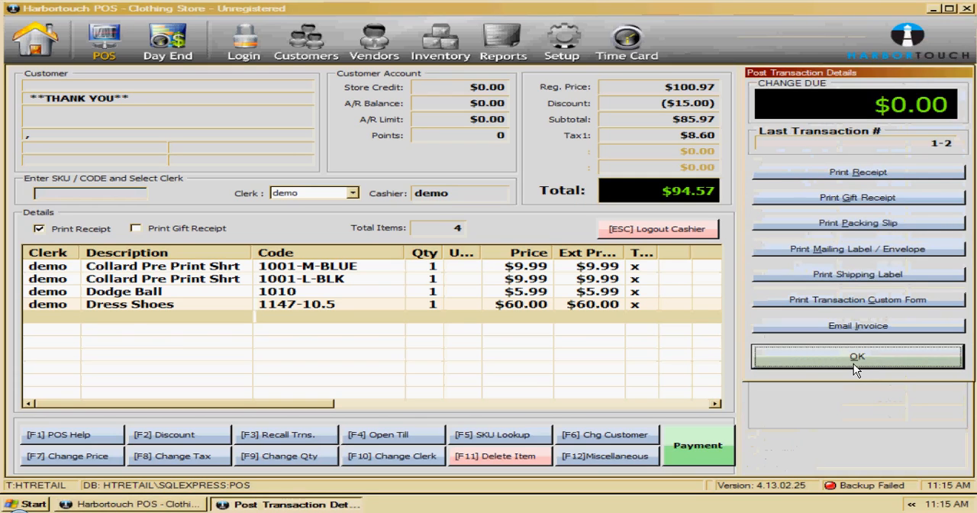
{"action": "left_click", "coordinate": [854, 364]}
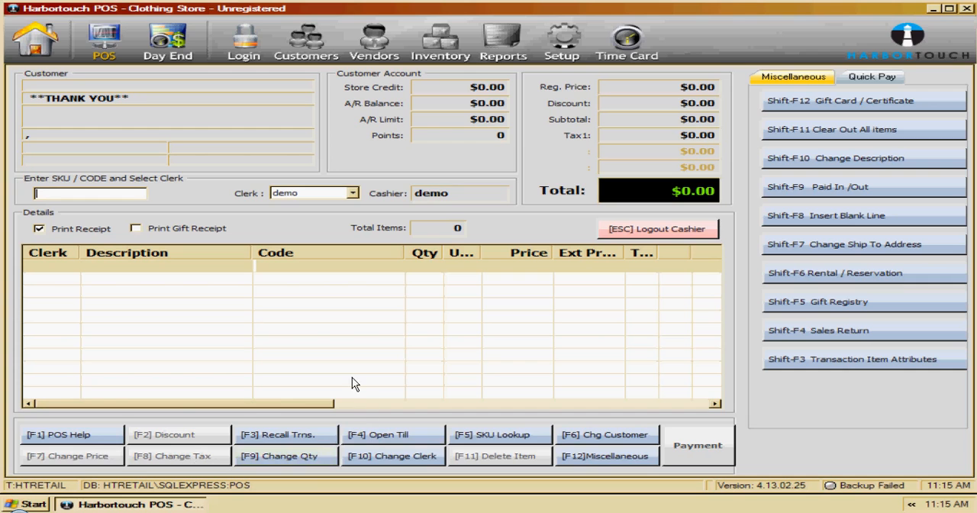
- Open the recall list of past transactions and filter it by transaction date
{"action": "left_click", "coordinate": [271, 434]}
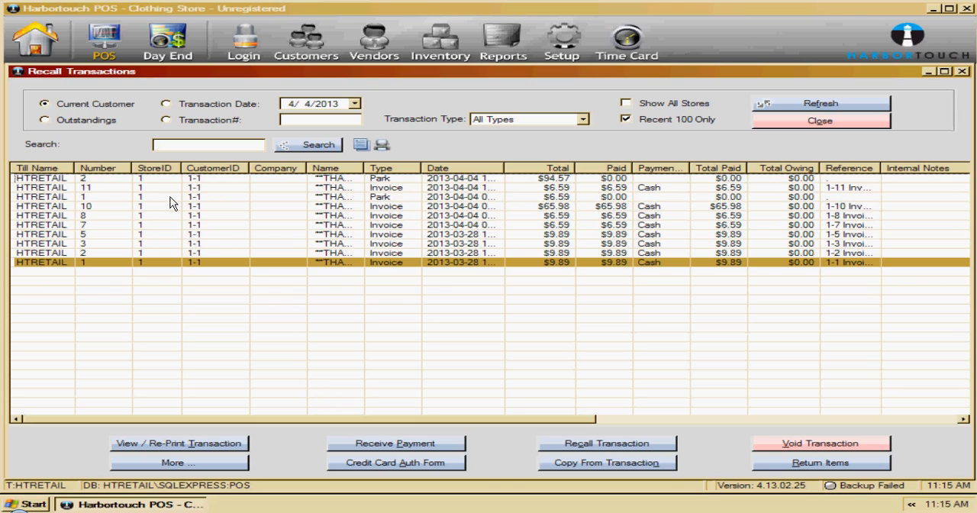
{"action": "left_click", "coordinate": [187, 104]}
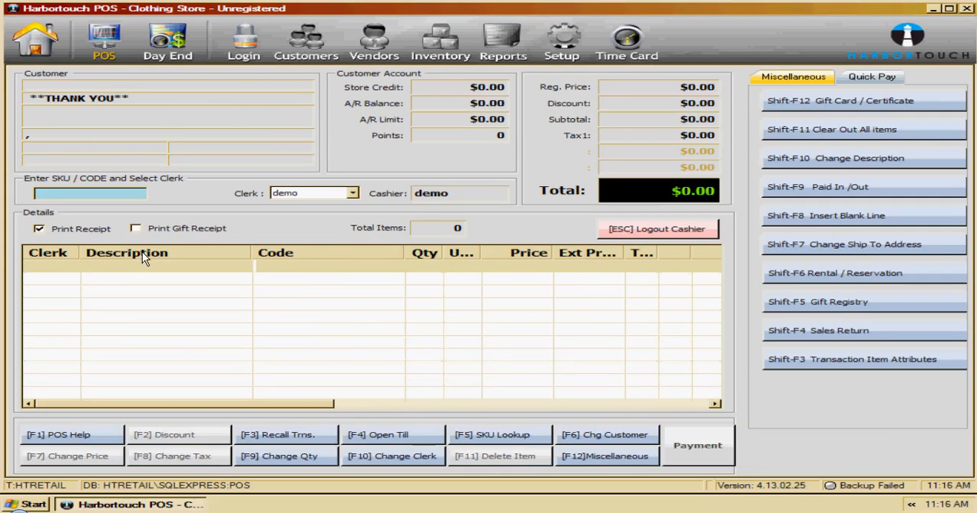
- Reorder the sale grid's columns to Code, Description, Clerk and add a Dodge Ball with SKU 1010
{"action": "left_click_drag", "start_coordinate": [142, 252], "coordinate": [347, 252]}
{"action": "type", "text": "1010"}
{"action": "key", "text": "Return"}
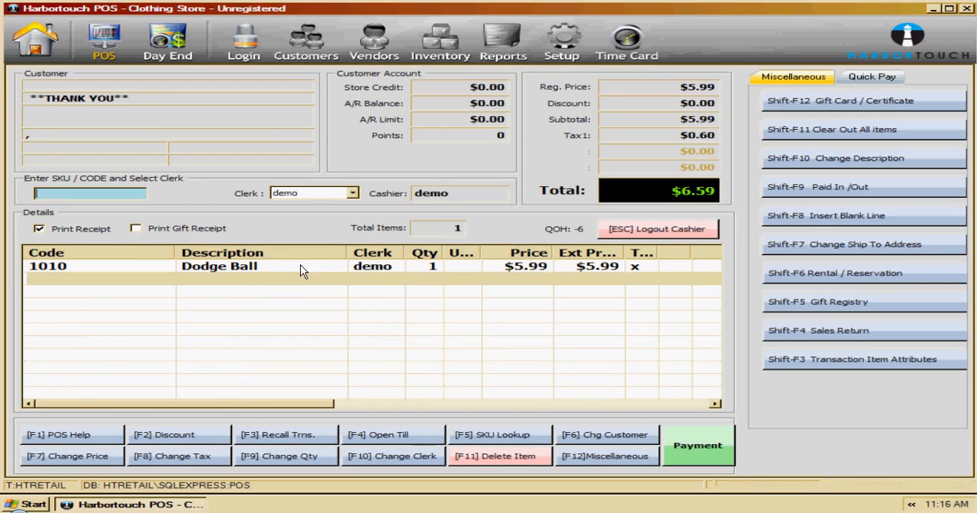
- Set the sale grid's font to medium and turn off its bold style
{"action": "right_click", "coordinate": [301, 266]}
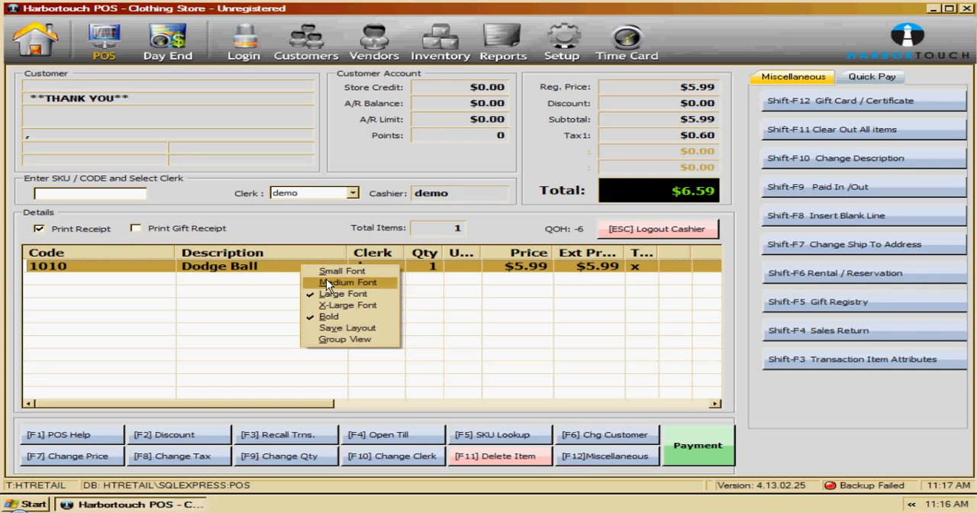
{"action": "left_click", "coordinate": [326, 282]}
{"action": "right_click", "coordinate": [312, 265]}
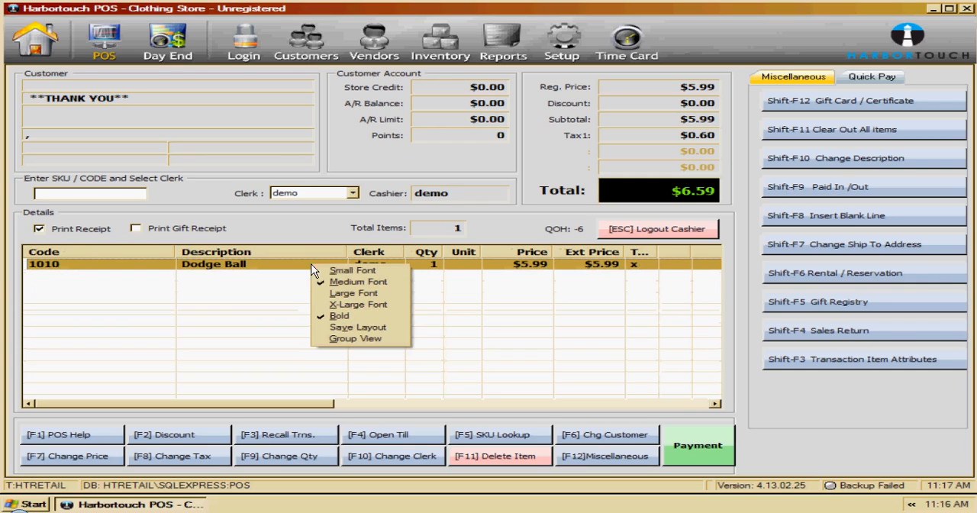
{"action": "left_click", "coordinate": [337, 316]}
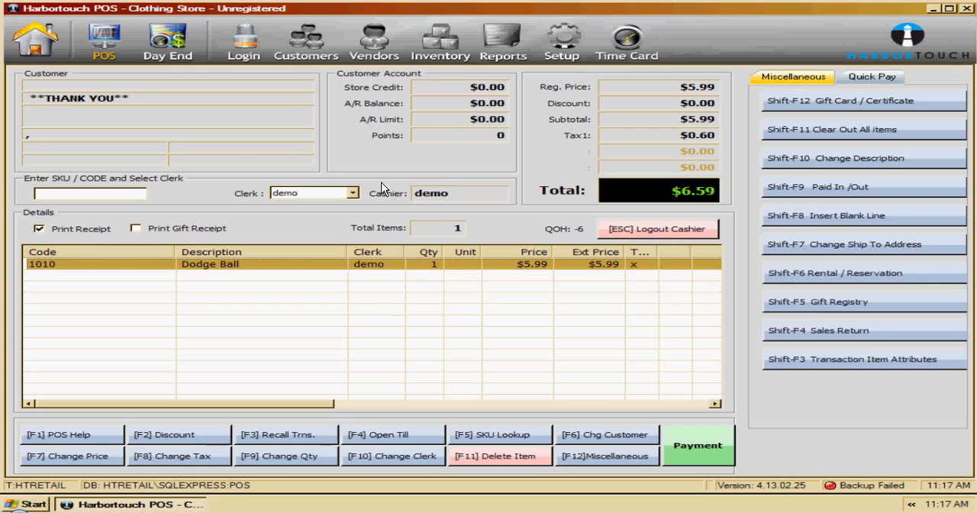
- View the clerks available for the sale and the quick pay options
{"action": "left_click", "coordinate": [353, 193]}
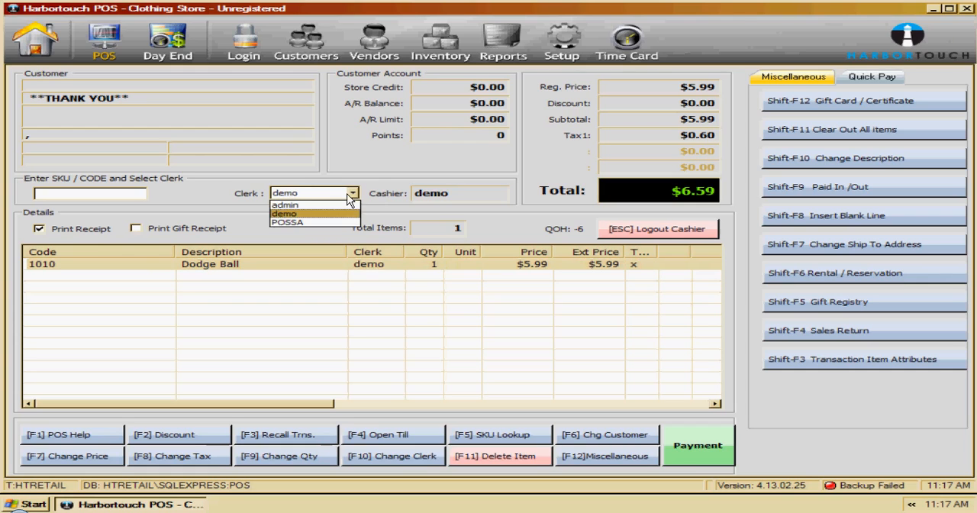
{"action": "left_click", "coordinate": [897, 78]}
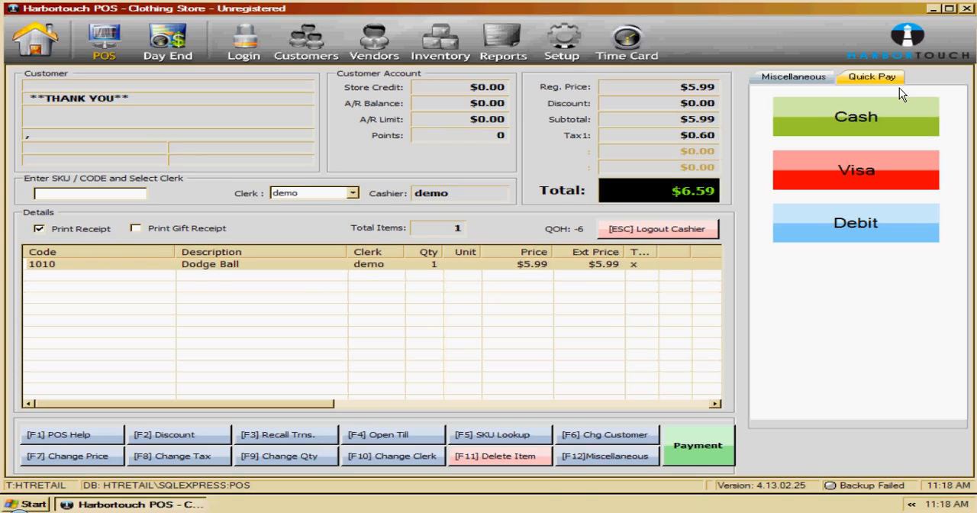
{"action": "left_click", "coordinate": [514, 309]}
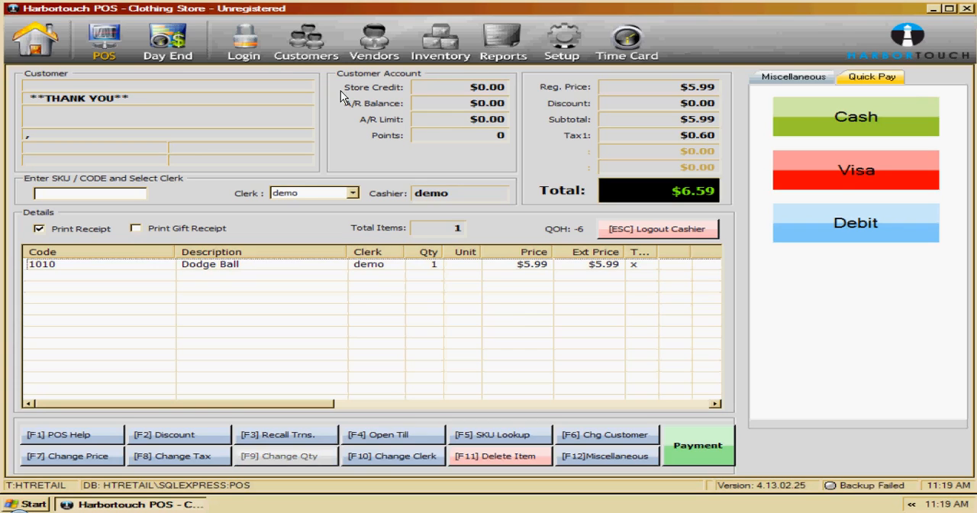
- Log in with the admin username and the account password
{"action": "left_click", "coordinate": [615, 35]}
{"action": "left_click", "coordinate": [232, 36]}
{"action": "type", "text": "admin"}
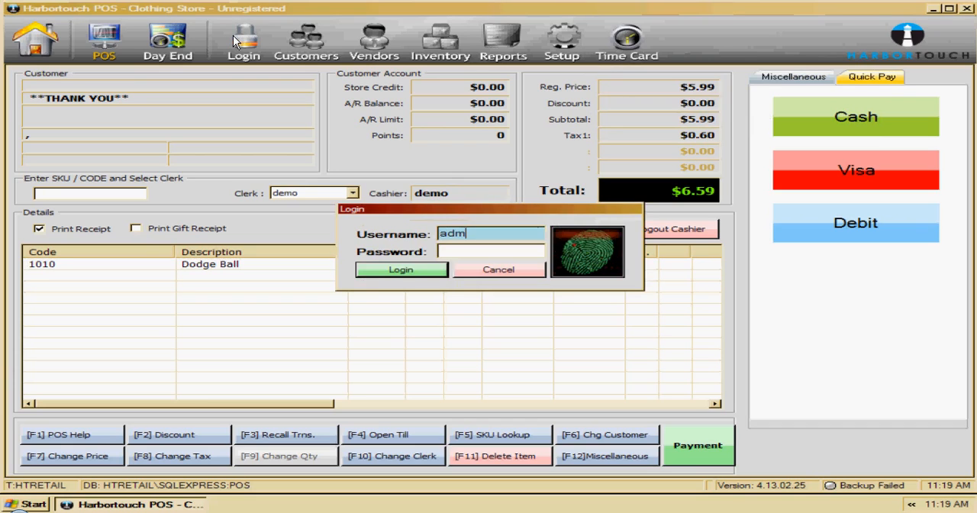
{"action": "key", "text": "Tab"}
{"action": "type", "text": "admin"}
{"action": "key", "text": "Return"}
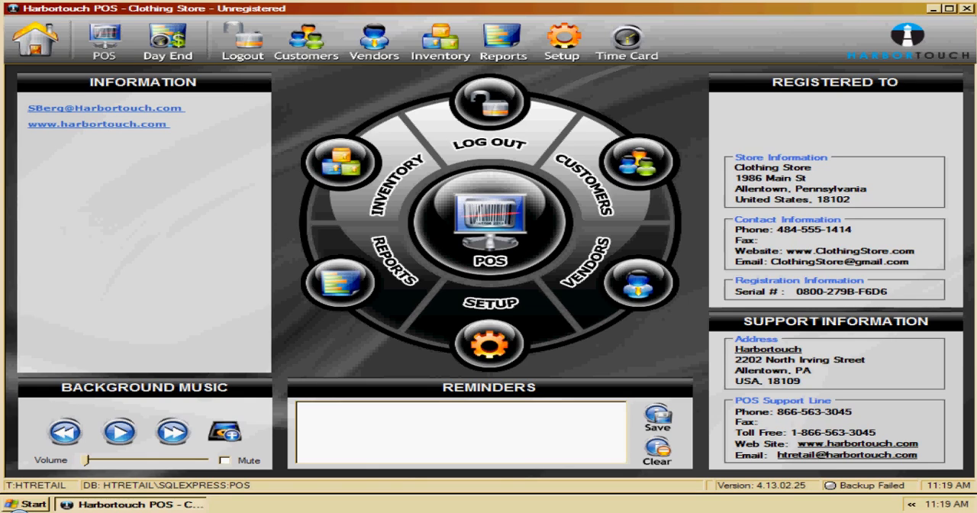
- Open the inventory SKU list and move the Price and List Cost columns ahead of Vendor
{"action": "left_click", "coordinate": [340, 161]}
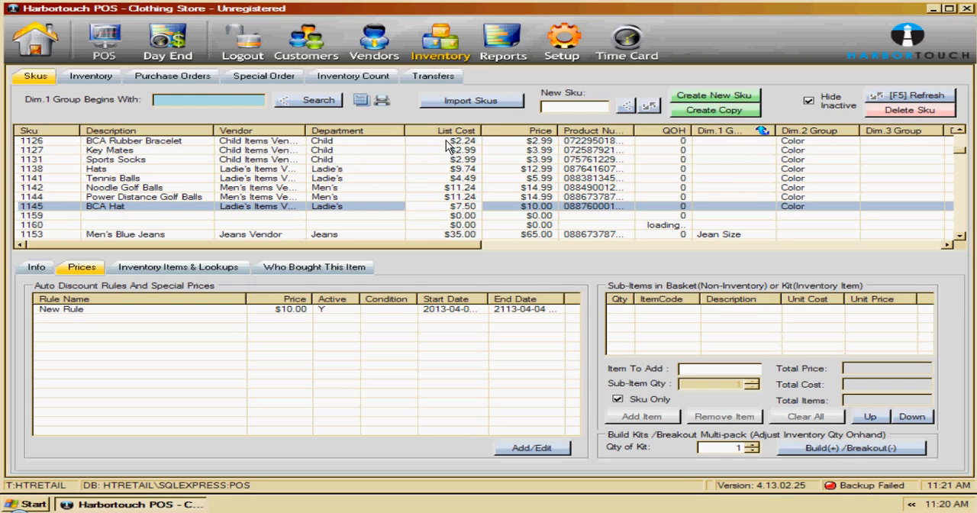
{"action": "left_click_drag", "start_coordinate": [311, 136], "coordinate": [313, 134]}
{"action": "left_click_drag", "start_coordinate": [332, 131], "coordinate": [218, 132]}
{"action": "left_click_drag", "start_coordinate": [527, 131], "coordinate": [229, 132]}
- Enlarge the SKU list's font and make it bold
{"action": "right_click", "coordinate": [416, 162]}
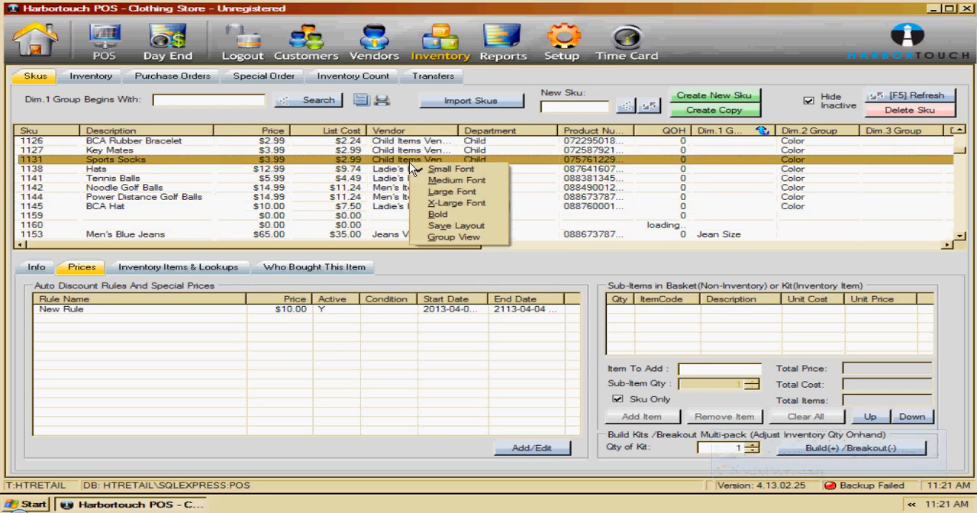
{"action": "left_click", "coordinate": [452, 191]}
{"action": "right_click", "coordinate": [419, 164]}
{"action": "left_click", "coordinate": [440, 185]}
{"action": "right_click", "coordinate": [427, 166]}
{"action": "left_click", "coordinate": [455, 208]}
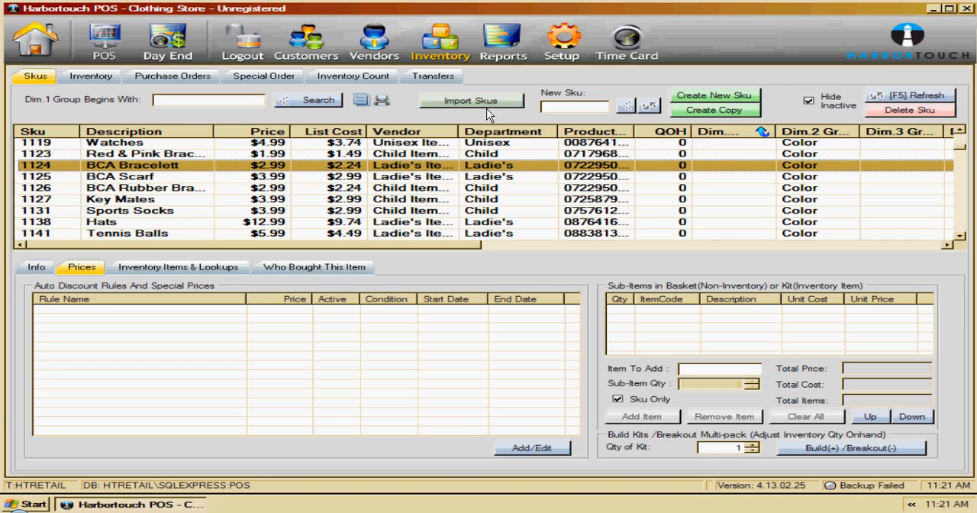
- View the available SKU import types without starting an import
{"action": "left_click", "coordinate": [461, 108]}
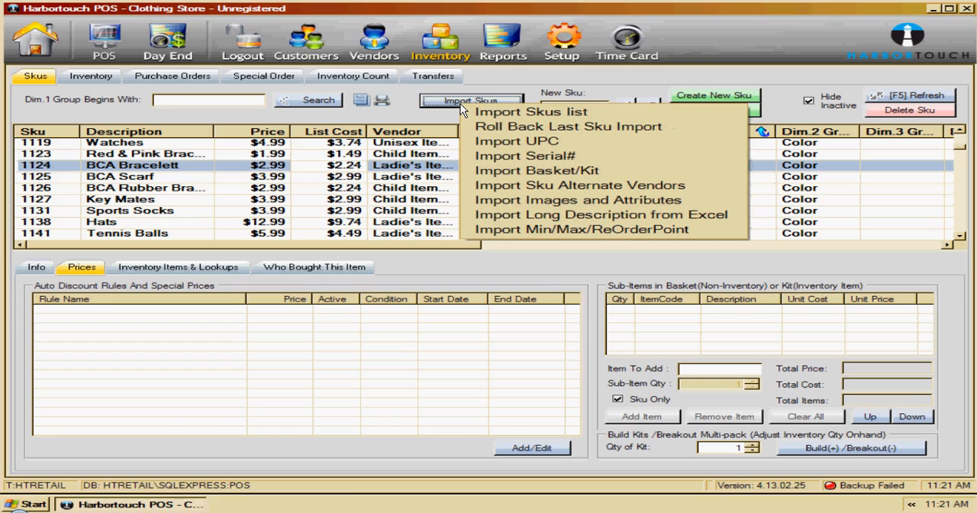
{"action": "left_click", "coordinate": [429, 113]}
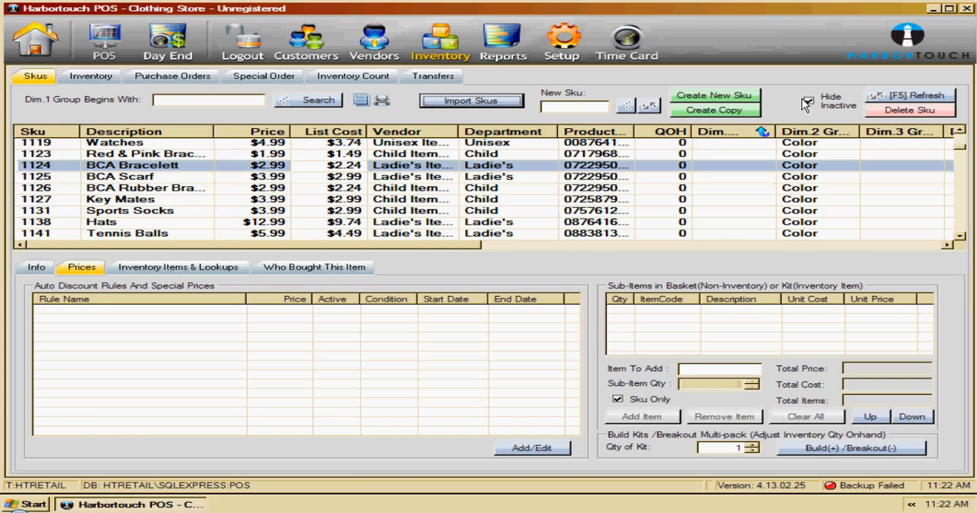
- Create a new SKU with the description "New Item", the Assort Items vendor and the Assort department
{"action": "left_click", "coordinate": [721, 96]}
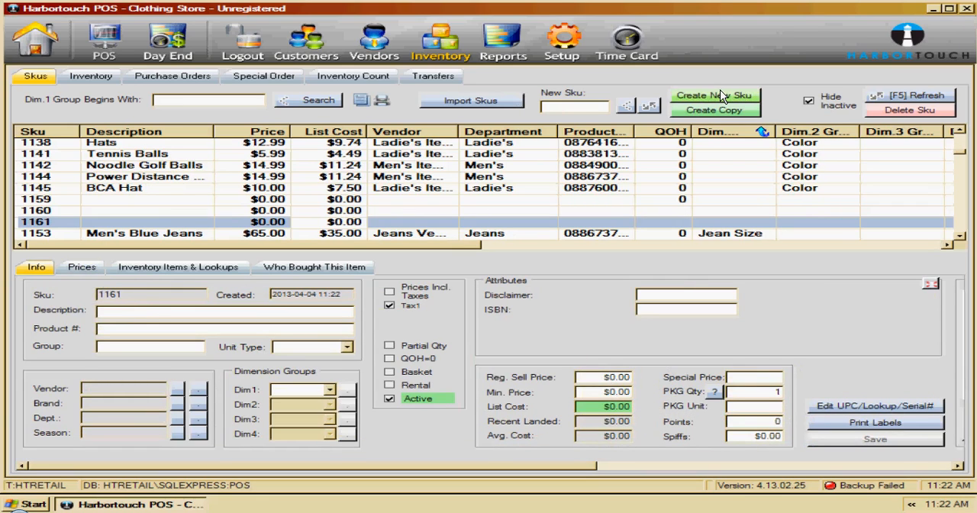
{"action": "left_click", "coordinate": [226, 311]}
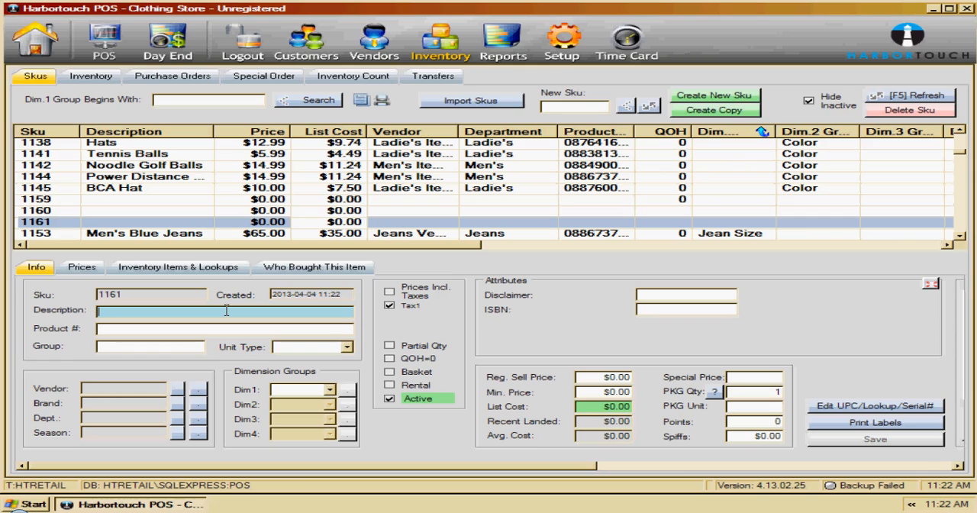
{"action": "type", "text": "New Item"}
{"action": "key", "text": "Tab"}
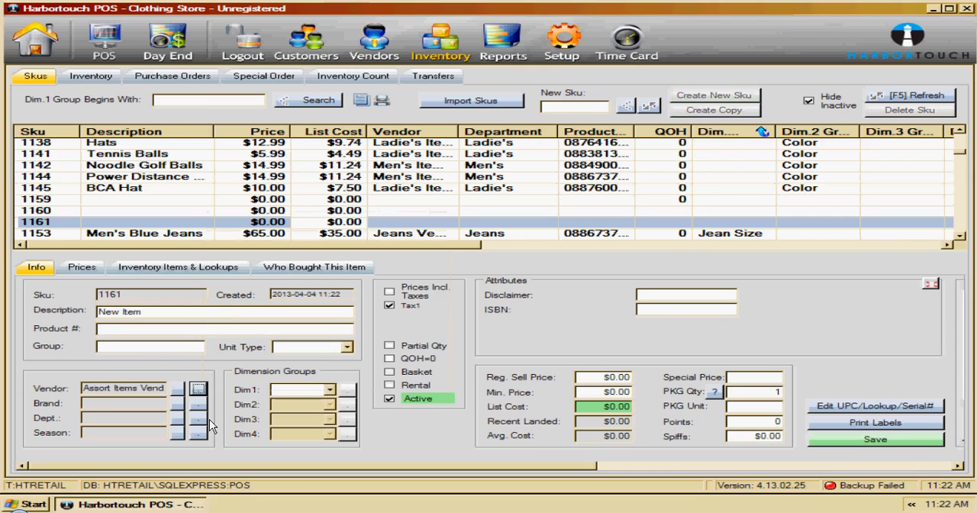
{"action": "left_click", "coordinate": [198, 419]}
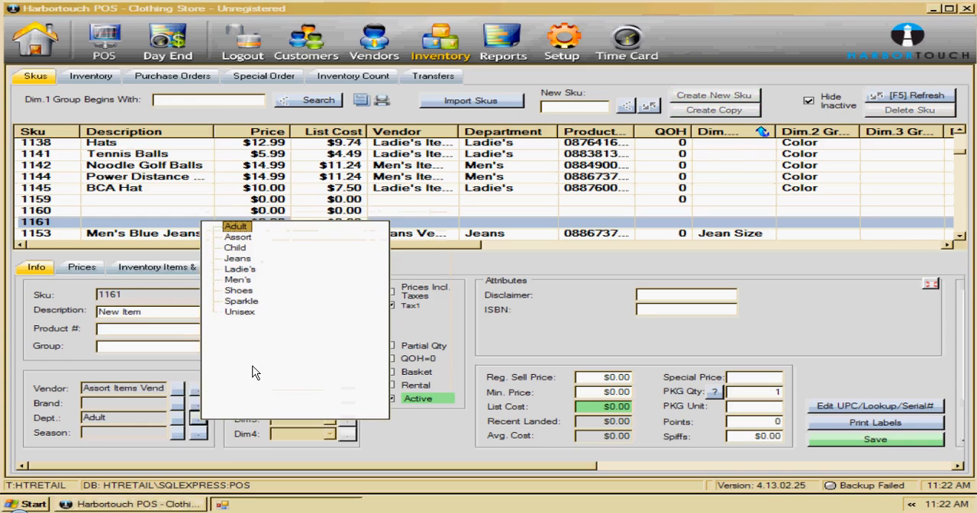
{"action": "left_click", "coordinate": [240, 227]}
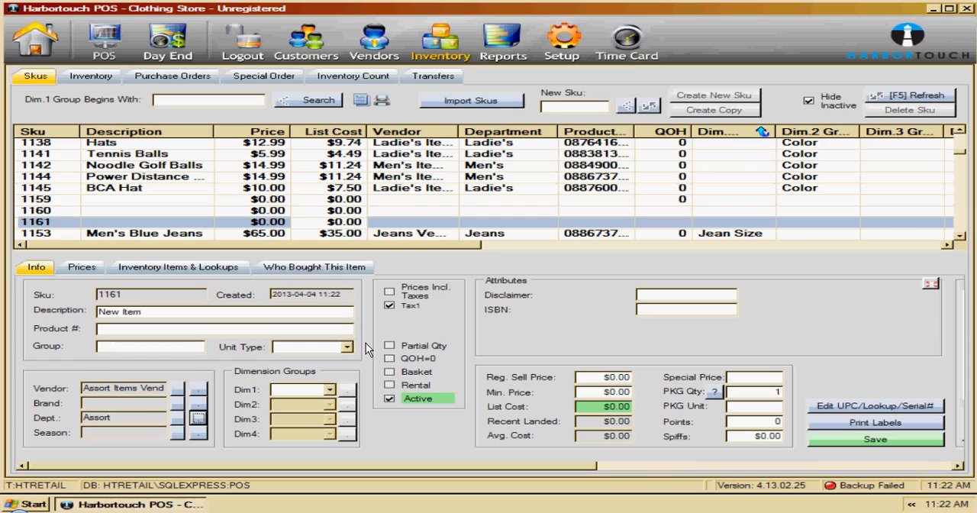
- Go through the new SKU's Product #, List Cost and Reg. Sell Price fields
{"action": "left_click", "coordinate": [136, 329]}
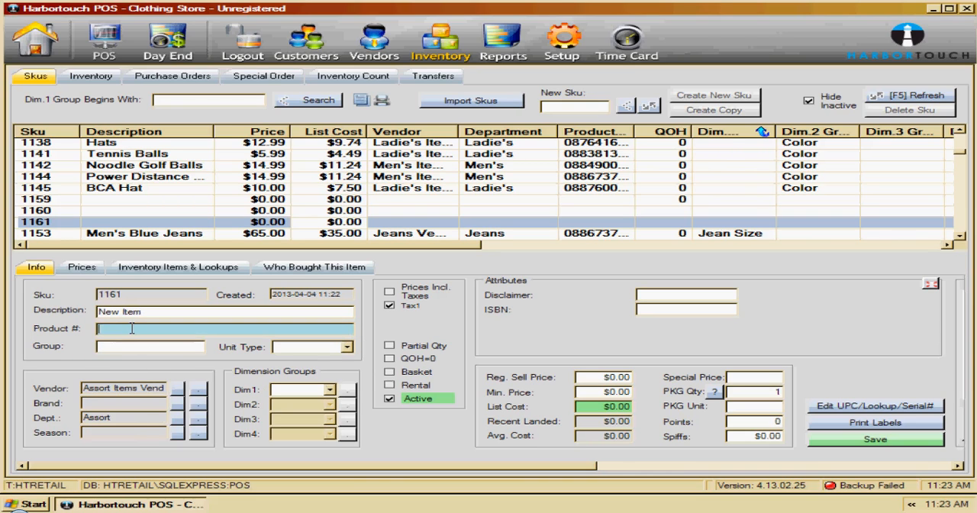
{"action": "left_click", "coordinate": [619, 408]}
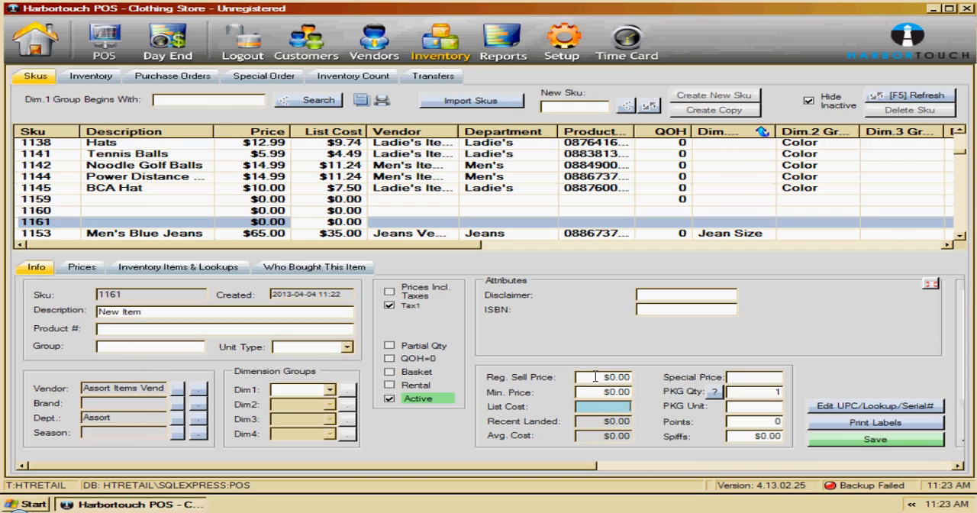
{"action": "left_click", "coordinate": [600, 376]}
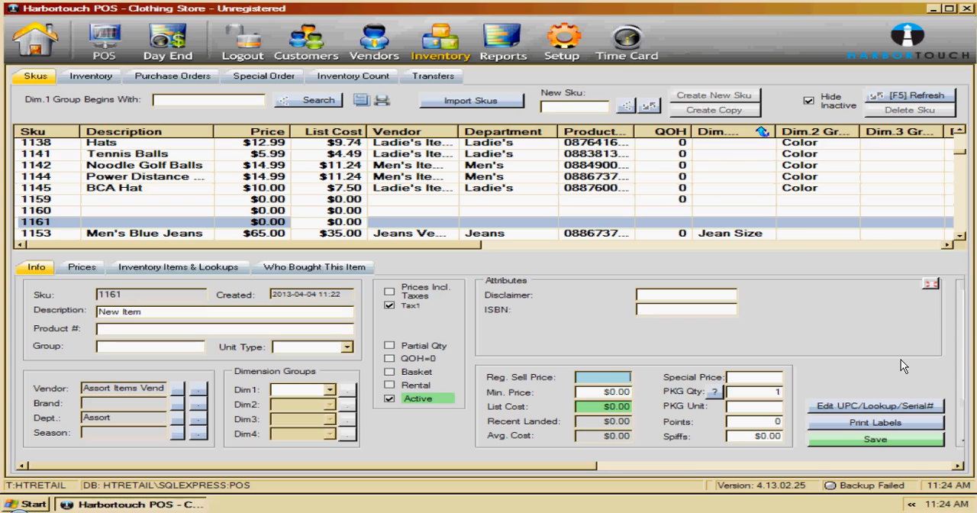
- Open the label generator's Label Designer and start a label named "new"
{"action": "left_click", "coordinate": [838, 423]}
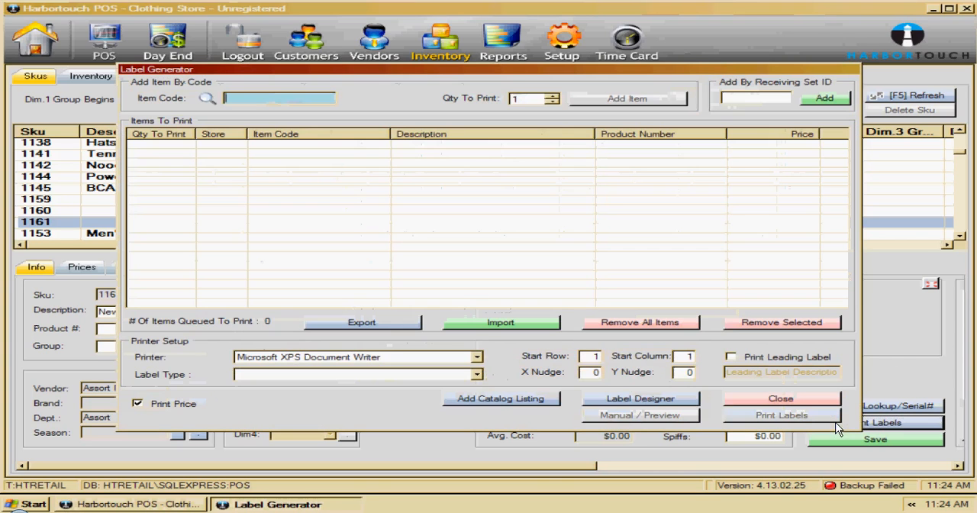
{"action": "left_click", "coordinate": [640, 399]}
{"action": "type", "text": "new"}
{"action": "left_click", "coordinate": [767, 255]}
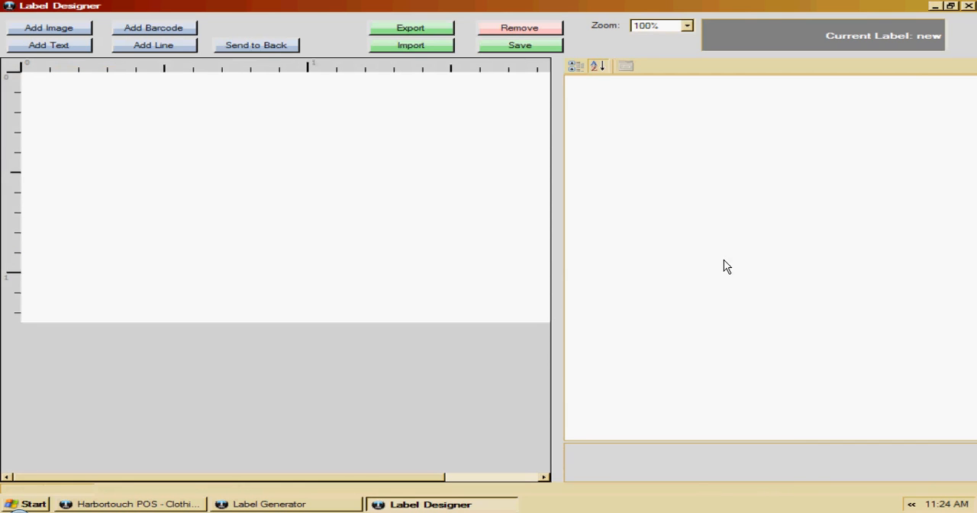
- Add a barcode near the label's upper edge and a horizontal line beneath it
{"action": "left_click", "coordinate": [160, 26]}
{"action": "left_click_drag", "start_coordinate": [193, 120], "coordinate": [127, 112]}
{"action": "key", "text": "Tab"}
{"action": "key", "text": "Return"}
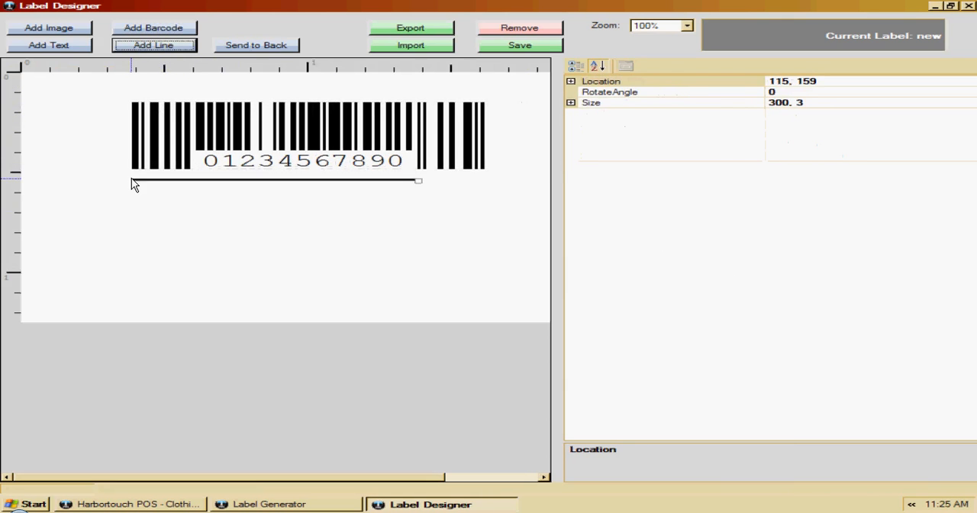
- Add a text field beneath the line and an image frame in the label's lower-left corner
{"action": "key", "text": "Tab"}
{"action": "key", "text": "Return"}
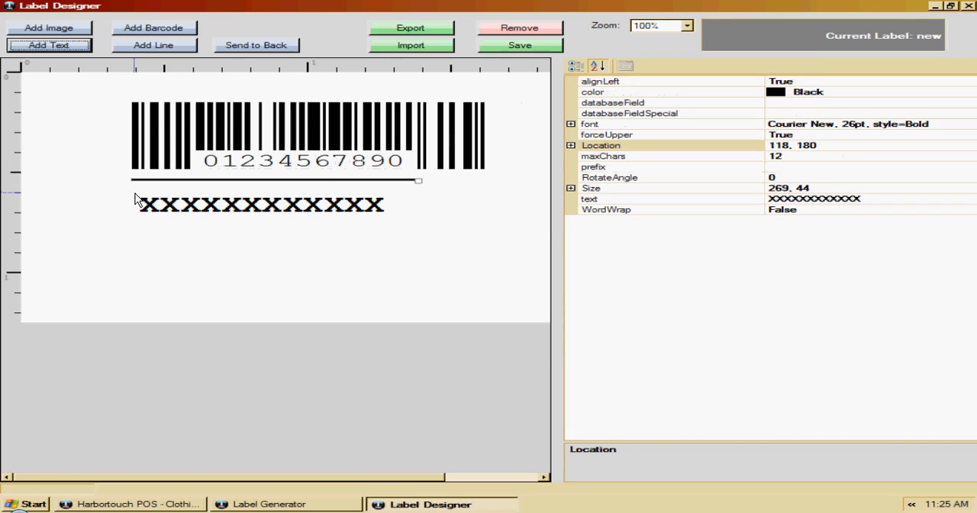
{"action": "key", "text": "Tab"}
{"action": "key", "text": "Return"}
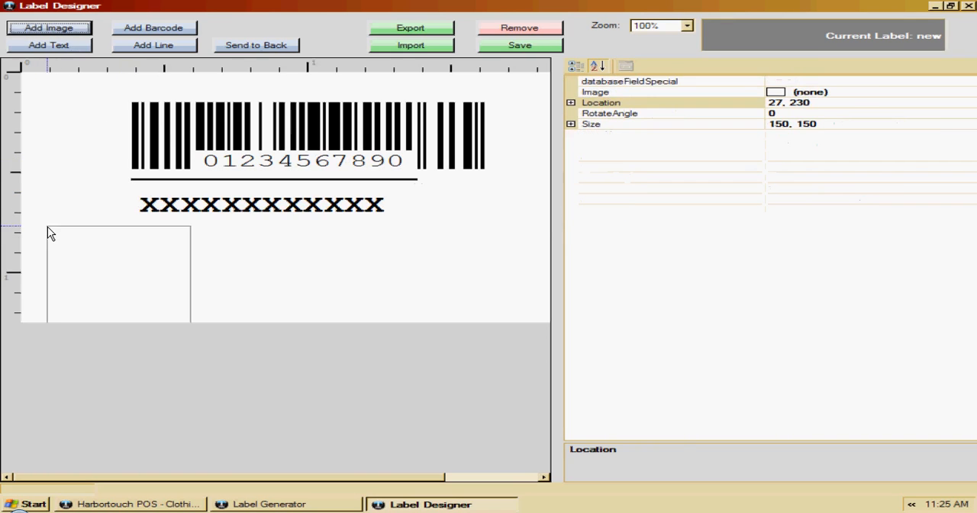
{"action": "left_click_drag", "start_coordinate": [96, 272], "coordinate": [74, 269]}
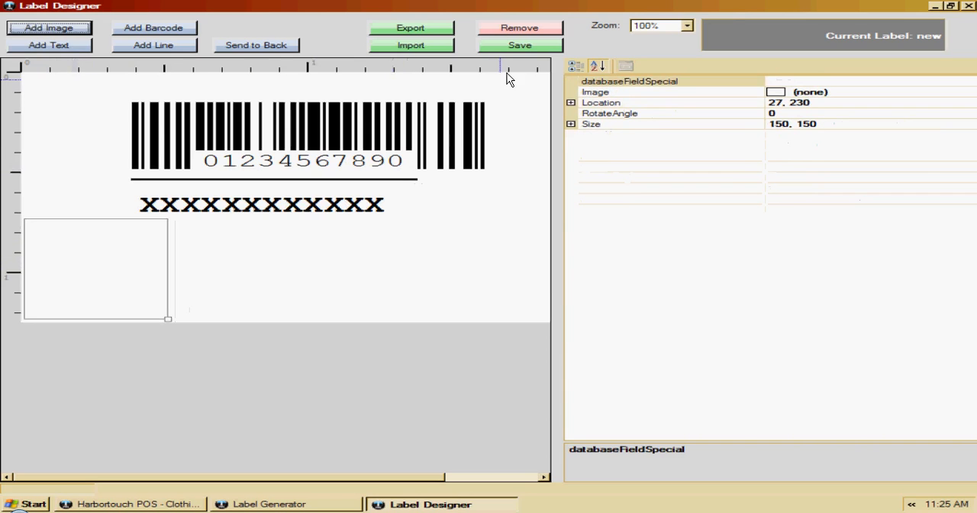
- Save the label design and close the label generator
{"action": "left_click", "coordinate": [519, 44]}
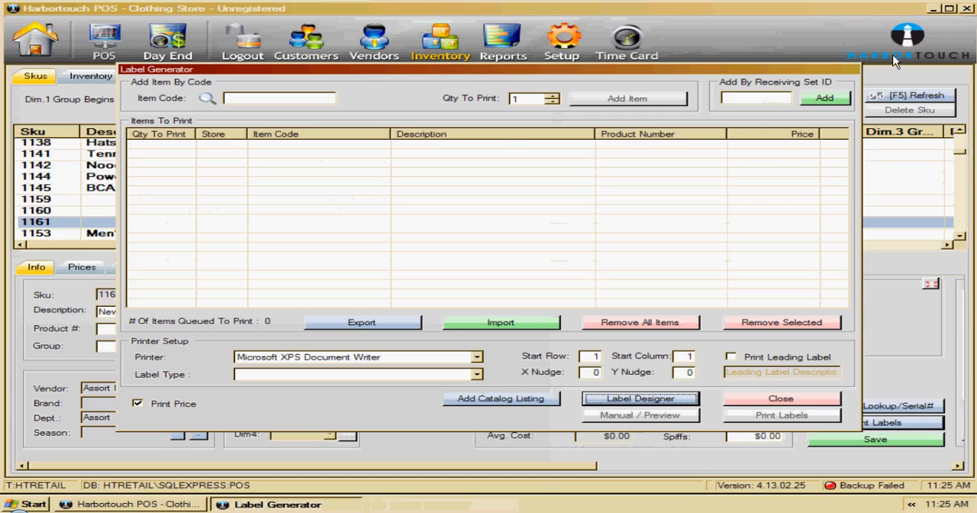
{"action": "left_click", "coordinate": [761, 398]}
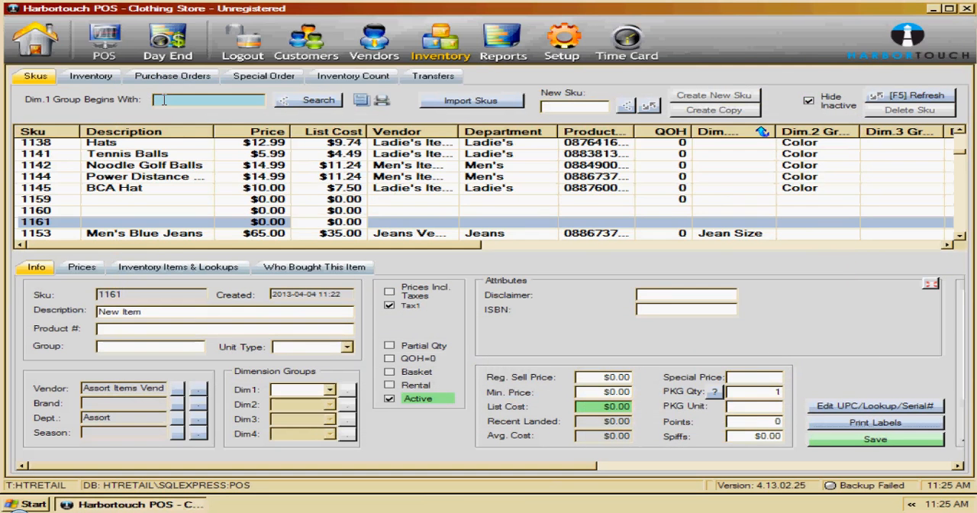
- Open the auto discount rule editor for SKU 1161 and create an advanced "Buy one get one free" rule
{"action": "left_click", "coordinate": [82, 269]}
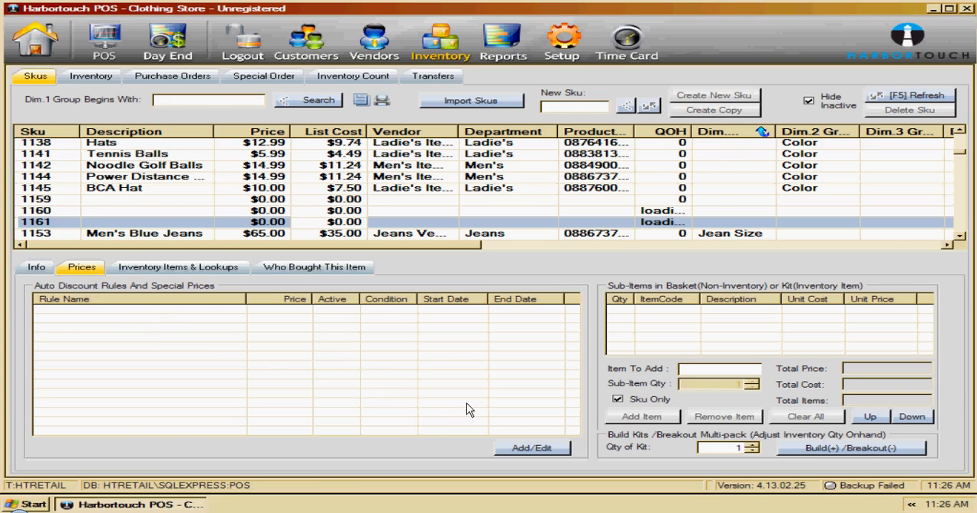
{"action": "left_click", "coordinate": [533, 448]}
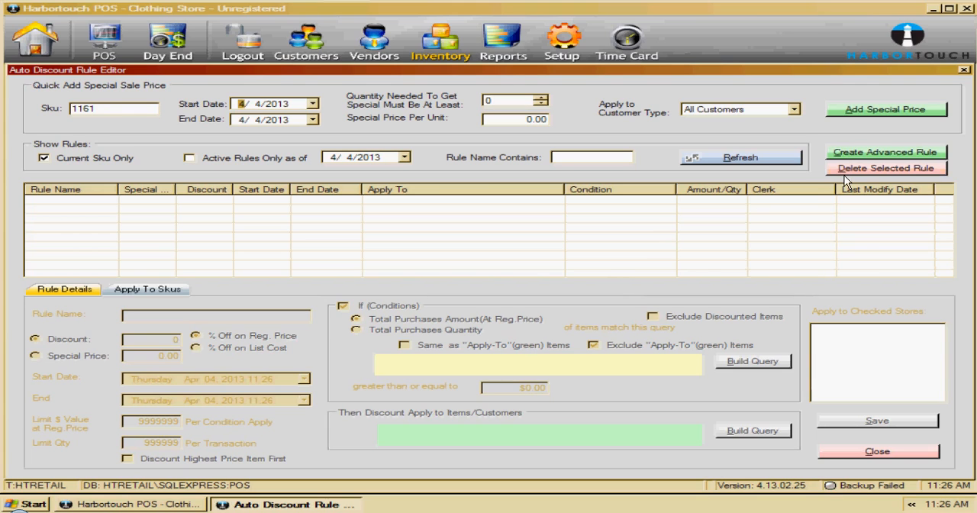
{"action": "left_click", "coordinate": [864, 152]}
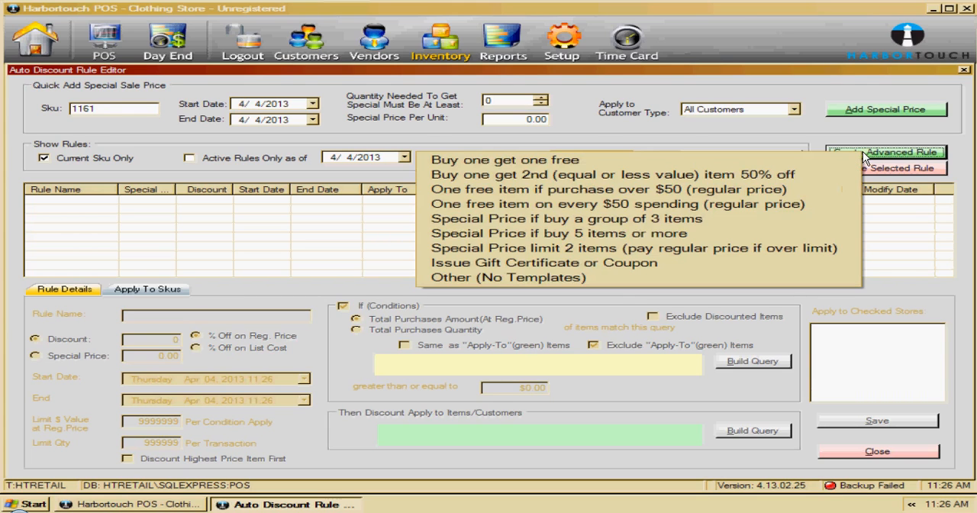
{"action": "left_click", "coordinate": [912, 258]}
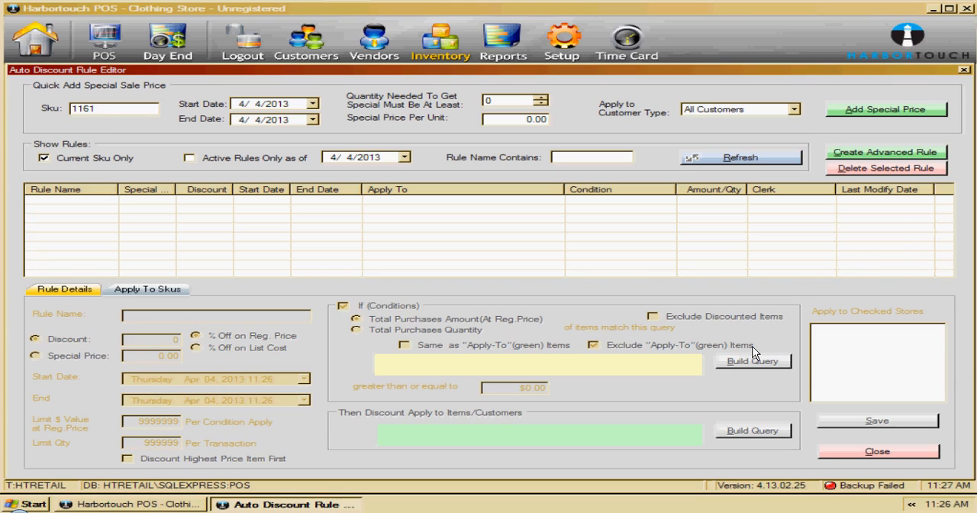
{"action": "left_click", "coordinate": [855, 153]}
{"action": "left_click", "coordinate": [804, 161]}
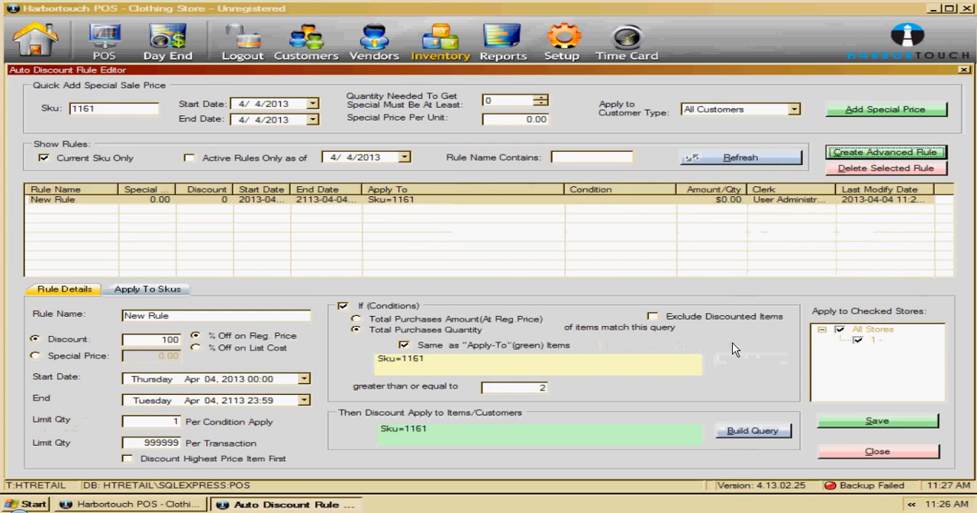
- Examine the query builder's vendor choices for the rule's discounted items, then close the auto discount rule editor without saving
{"action": "left_click", "coordinate": [754, 433]}
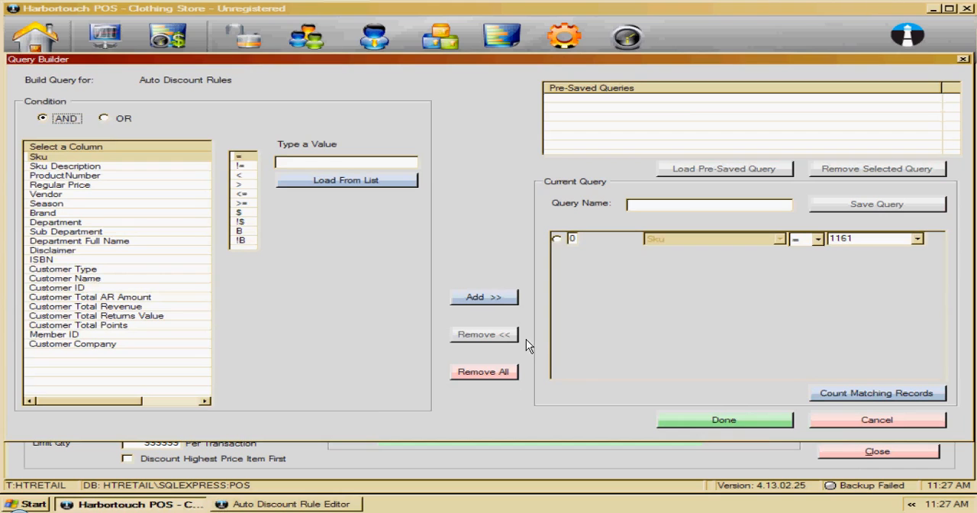
{"action": "left_click", "coordinate": [40, 194]}
{"action": "left_click", "coordinate": [304, 179]}
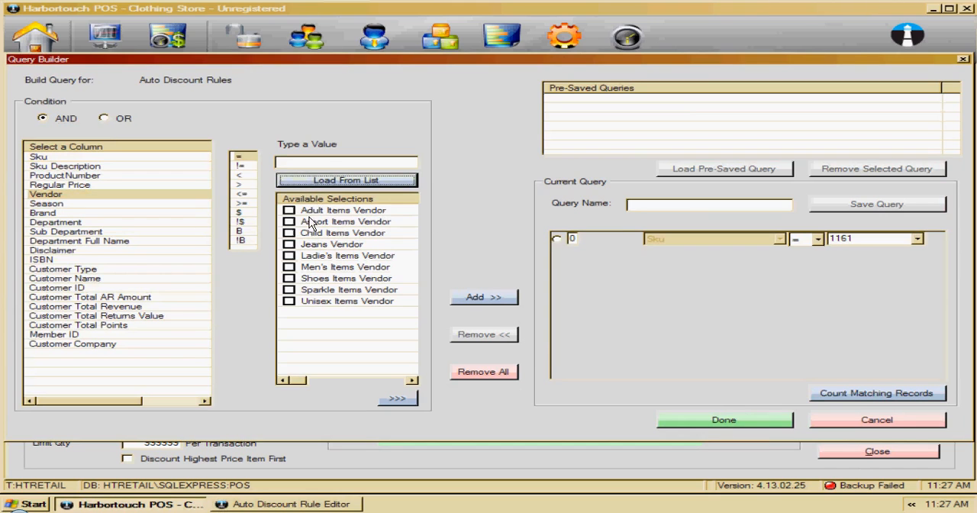
{"action": "left_click", "coordinate": [290, 222]}
{"action": "left_click", "coordinate": [713, 420]}
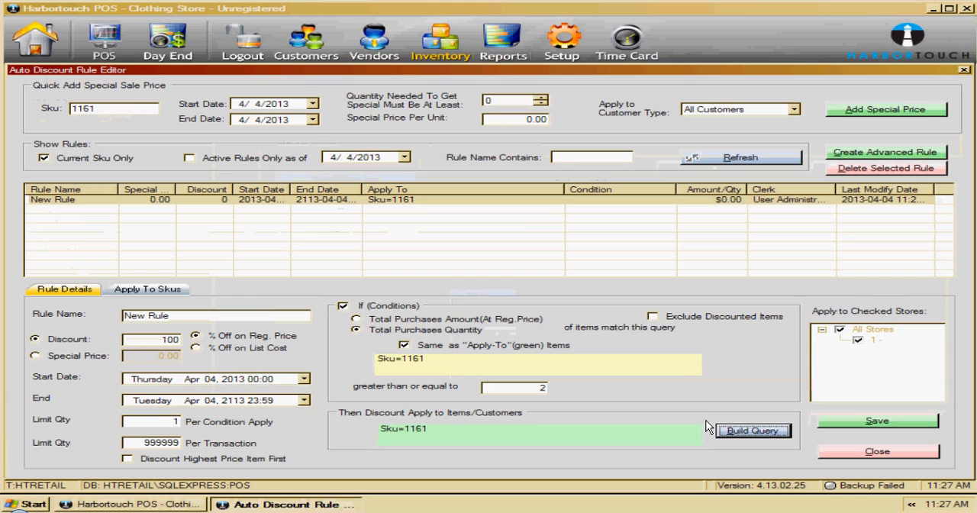
{"action": "left_click", "coordinate": [828, 453]}
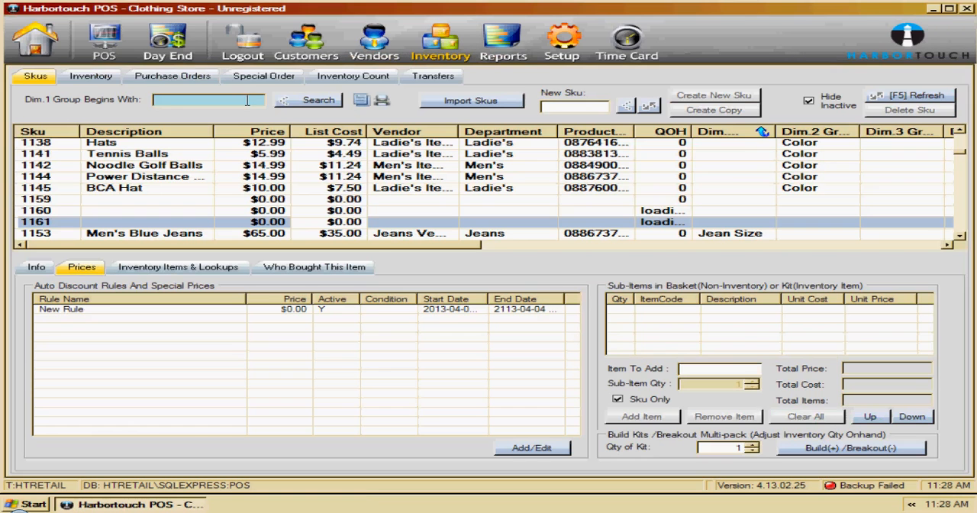
- View the inventory module's purchase orders, special orders and inventory count pages
{"action": "left_click", "coordinate": [171, 100]}
{"action": "left_click", "coordinate": [158, 76]}
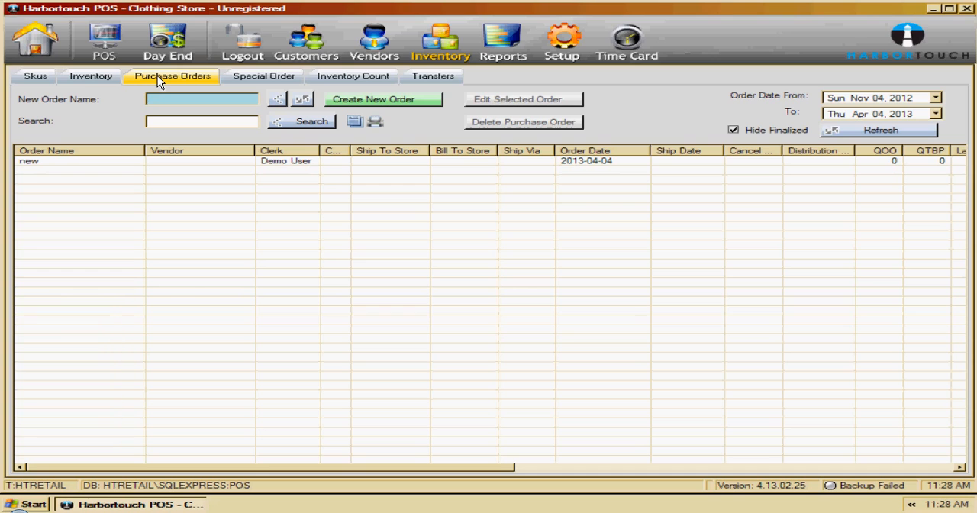
{"action": "left_click", "coordinate": [240, 76]}
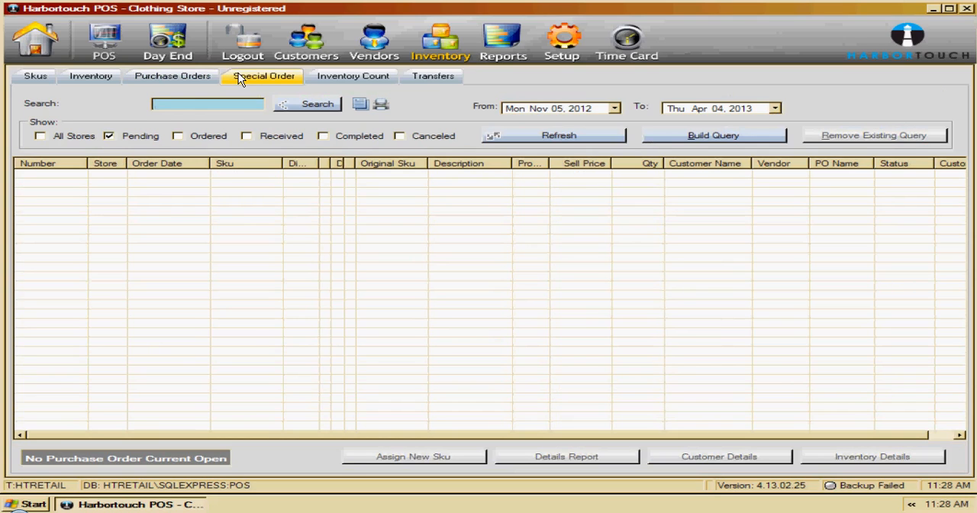
{"action": "left_click", "coordinate": [337, 79]}
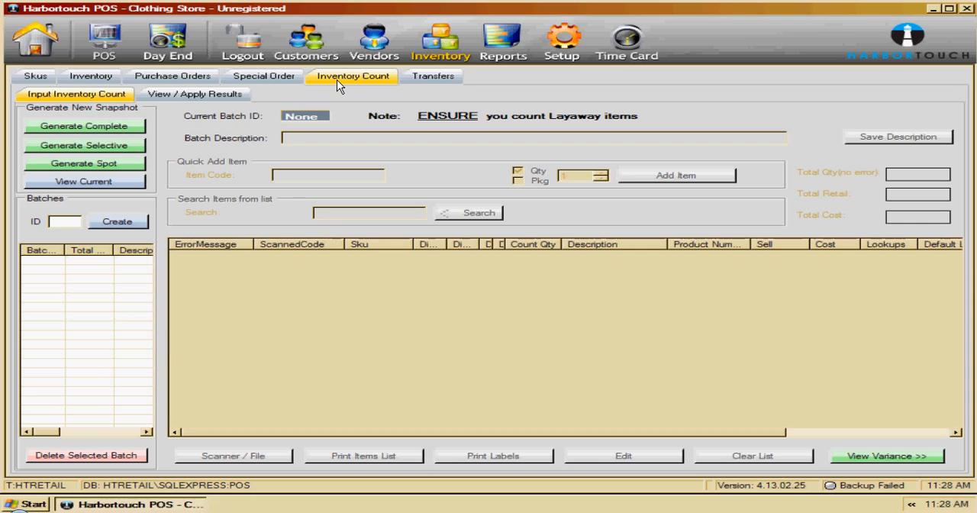
- Open a new customer record, examine its brief and detailed forms and the customer types, and cancel it
{"action": "left_click", "coordinate": [320, 35]}
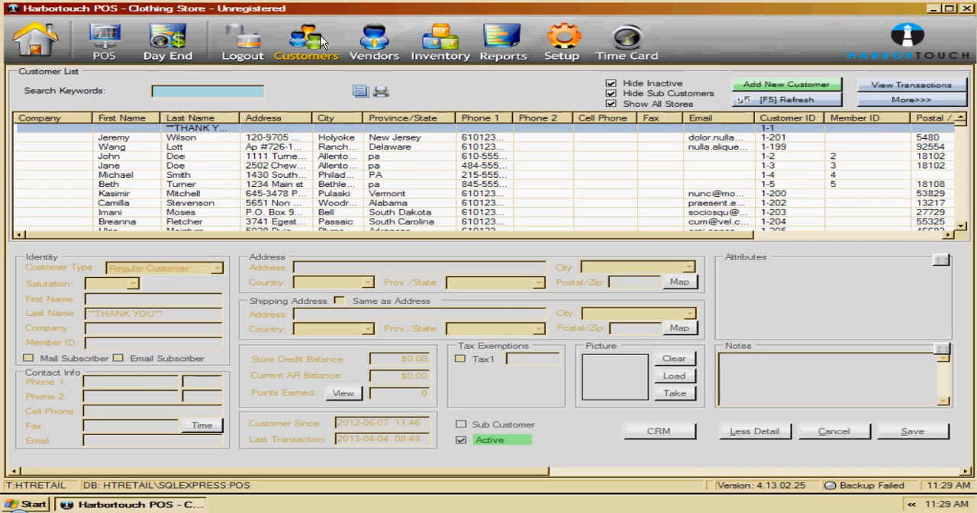
{"action": "left_click", "coordinate": [779, 85]}
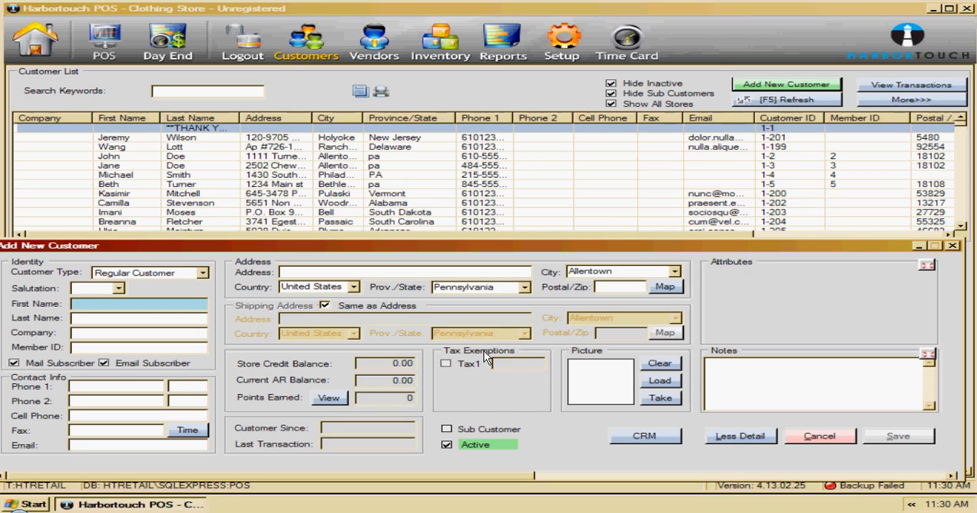
{"action": "left_click", "coordinate": [739, 437]}
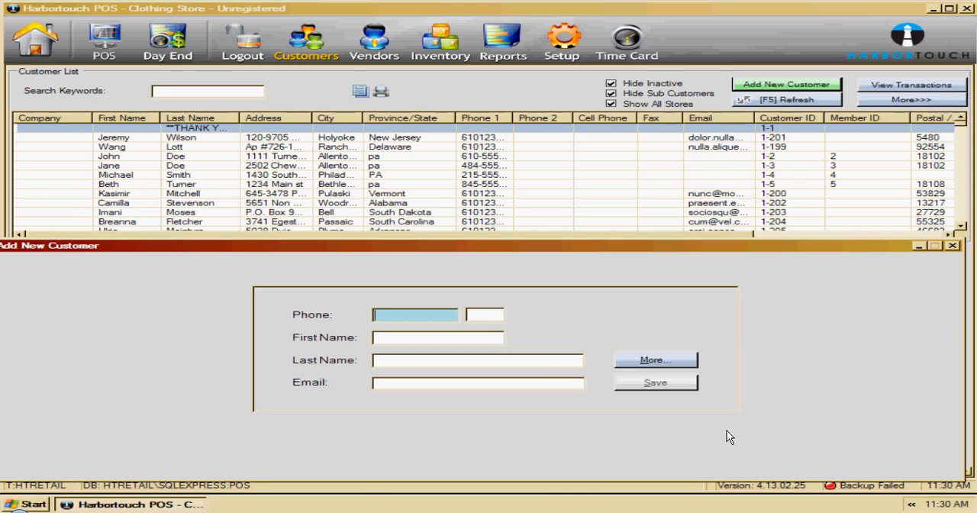
{"action": "left_click", "coordinate": [686, 362]}
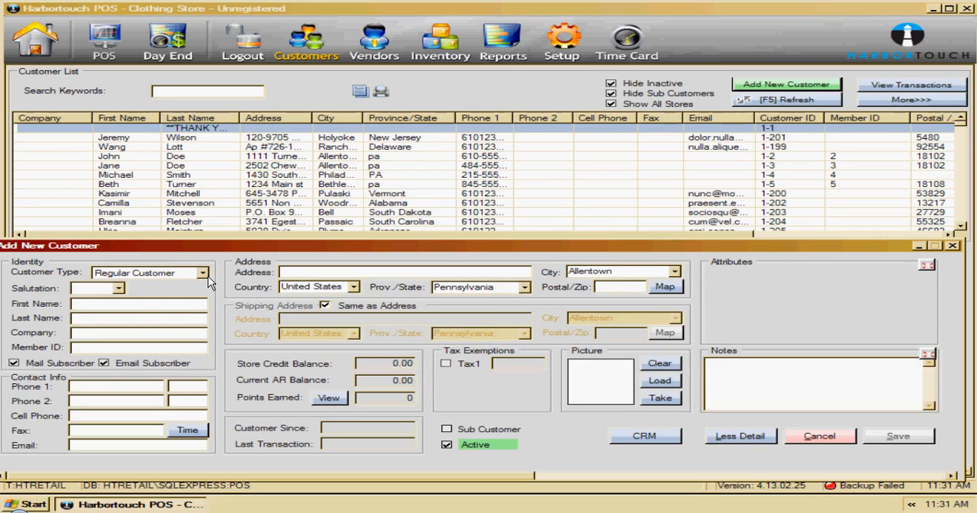
{"action": "left_click", "coordinate": [203, 273]}
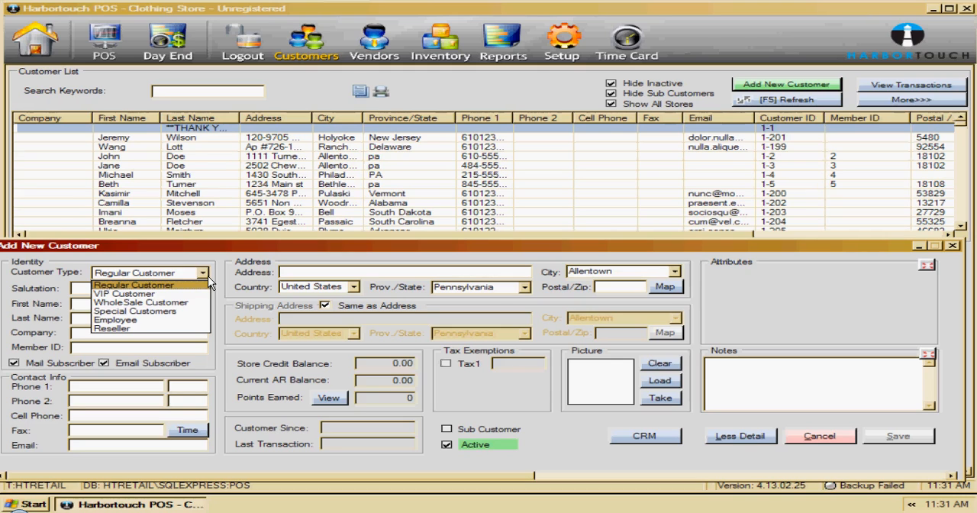
{"action": "left_click", "coordinate": [208, 285]}
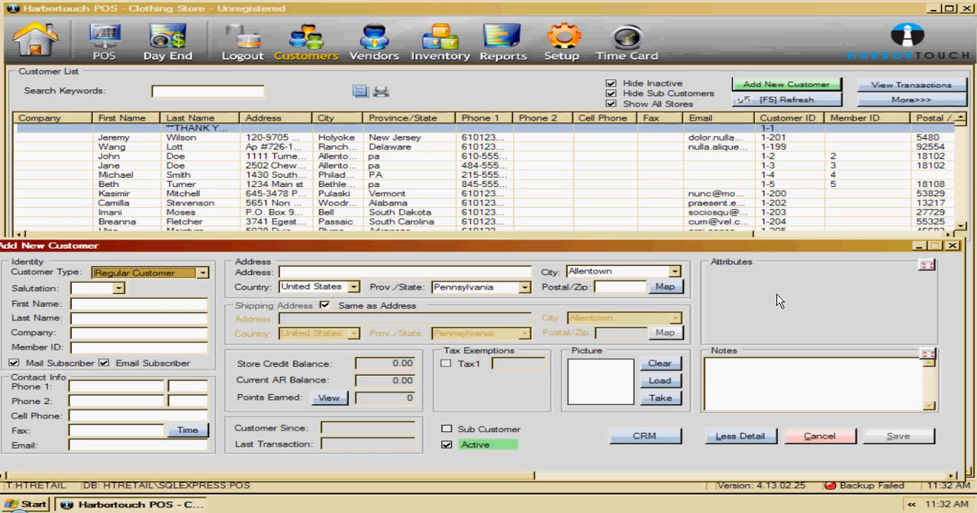
{"action": "left_click", "coordinate": [821, 436]}
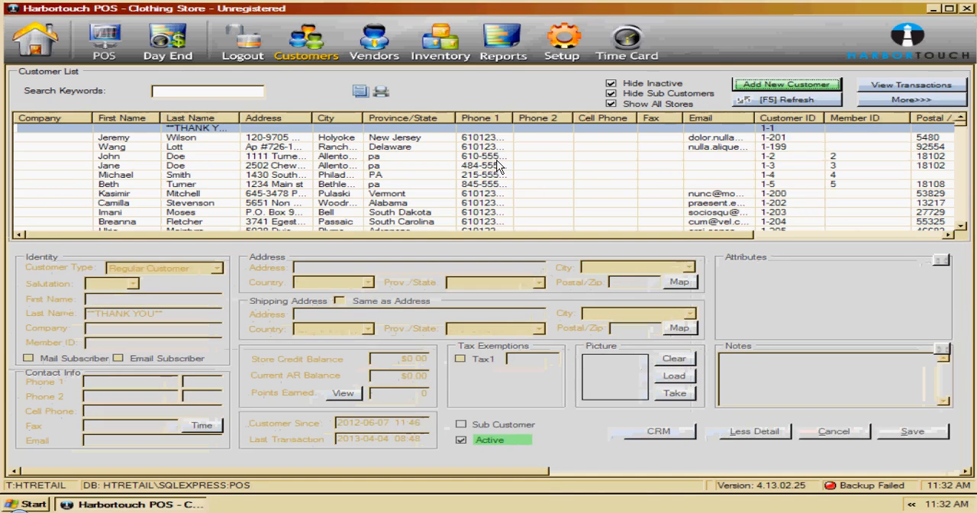
- Examine the available Sales and Customers reports, including the Sales Qty Dimension Matrix By group
{"action": "left_click", "coordinate": [503, 42]}
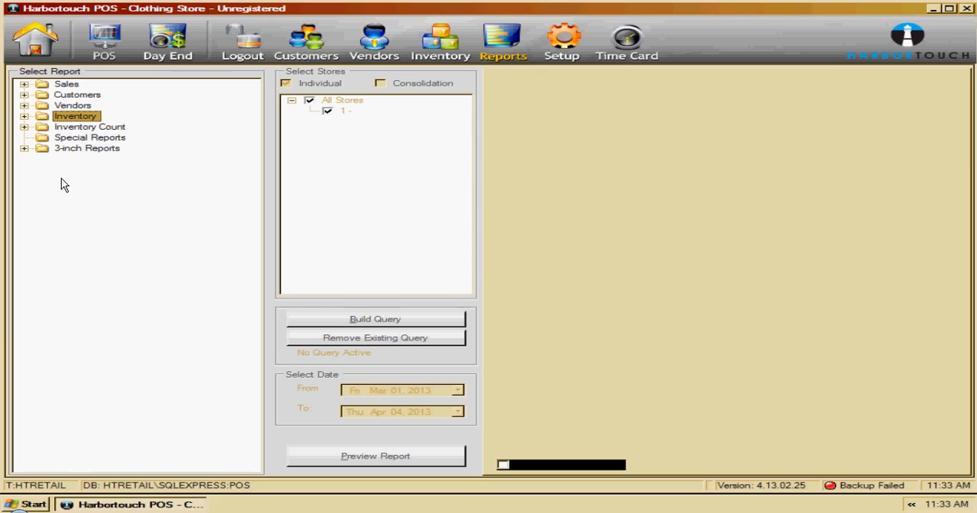
{"action": "left_click", "coordinate": [24, 84]}
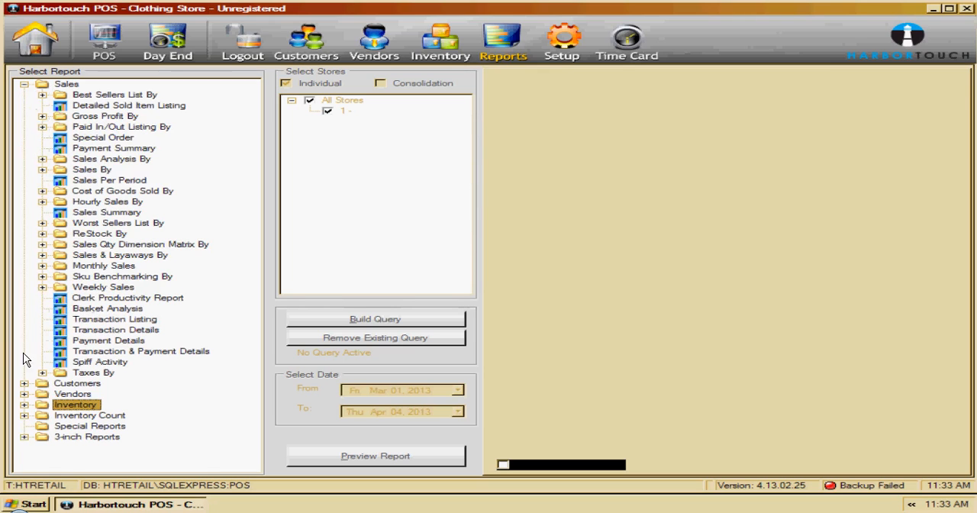
{"action": "left_click", "coordinate": [25, 384]}
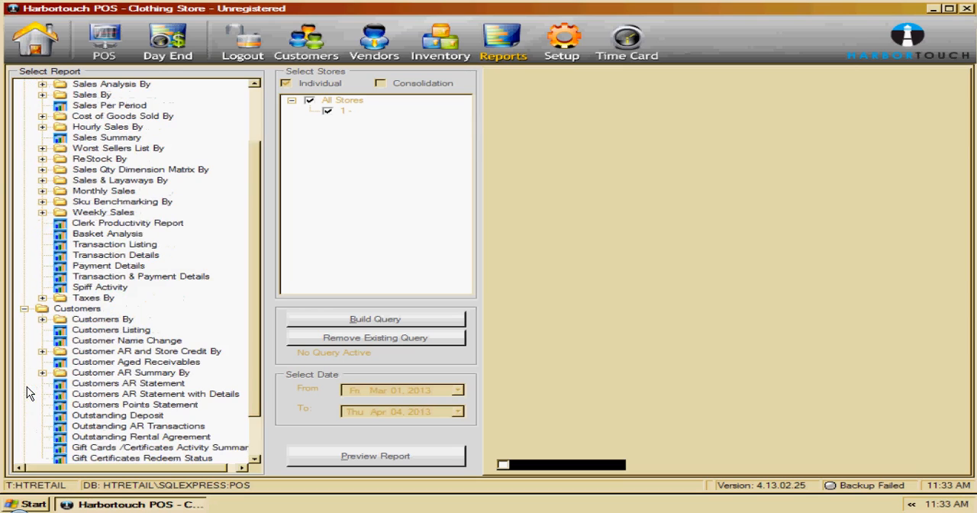
{"action": "left_click", "coordinate": [42, 169]}
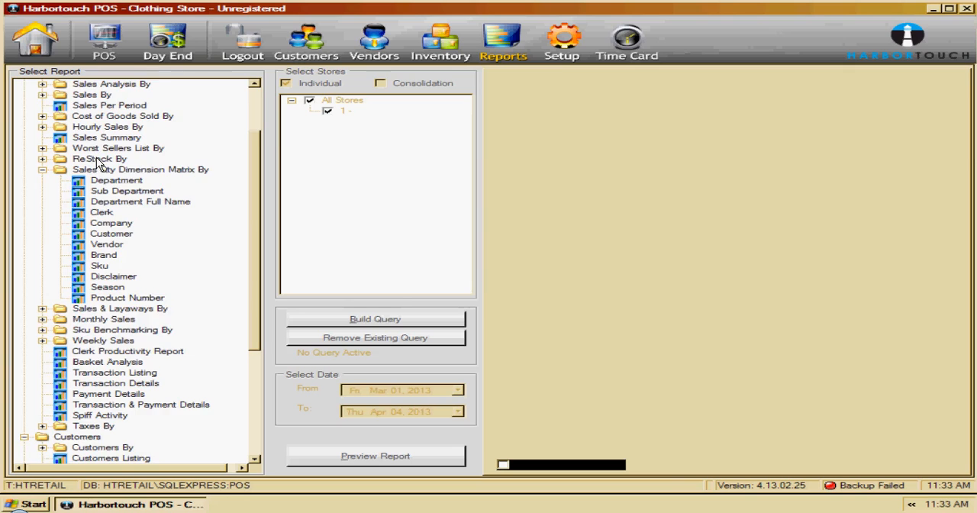
{"action": "scroll", "coordinate": [97, 162], "scroll_direction": "up", "scroll_amount": 3}
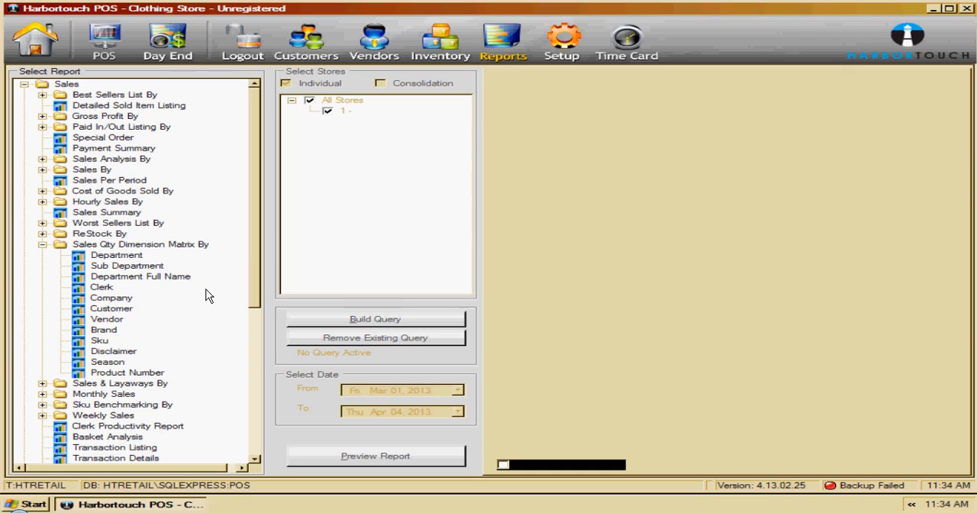
{"action": "left_click", "coordinate": [43, 244]}
- Try building a query on Shoes Items Vendor for the Sales By Department report and cancel it
{"action": "left_click", "coordinate": [43, 170]}
{"action": "left_click", "coordinate": [97, 180]}
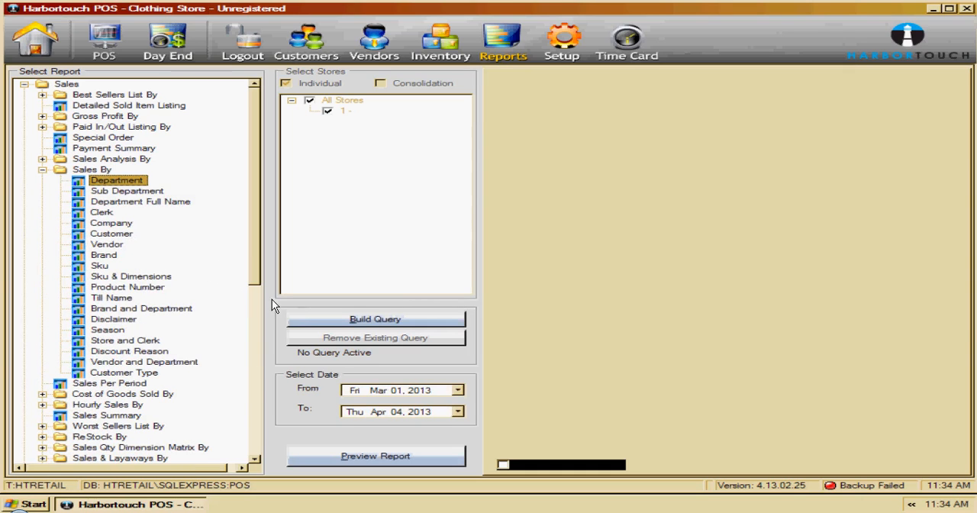
{"action": "left_click", "coordinate": [307, 317]}
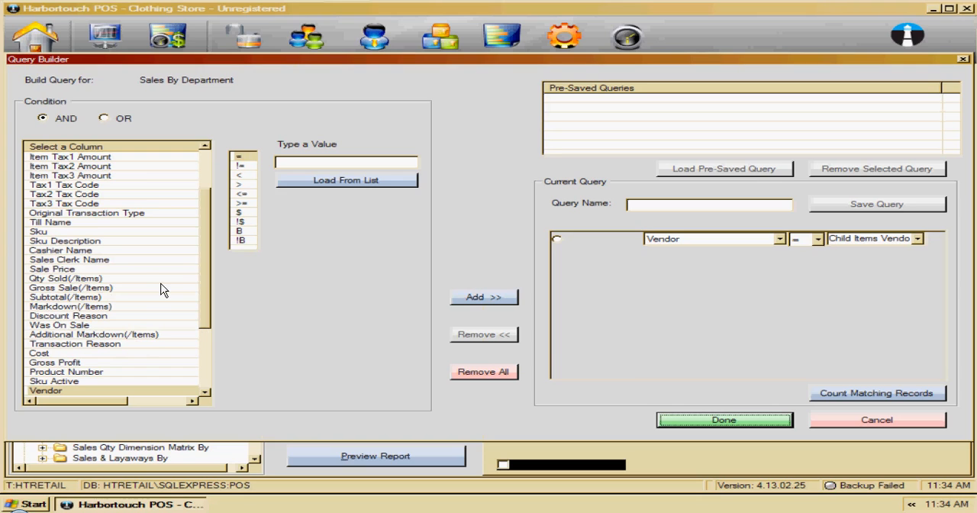
{"action": "left_click", "coordinate": [336, 180]}
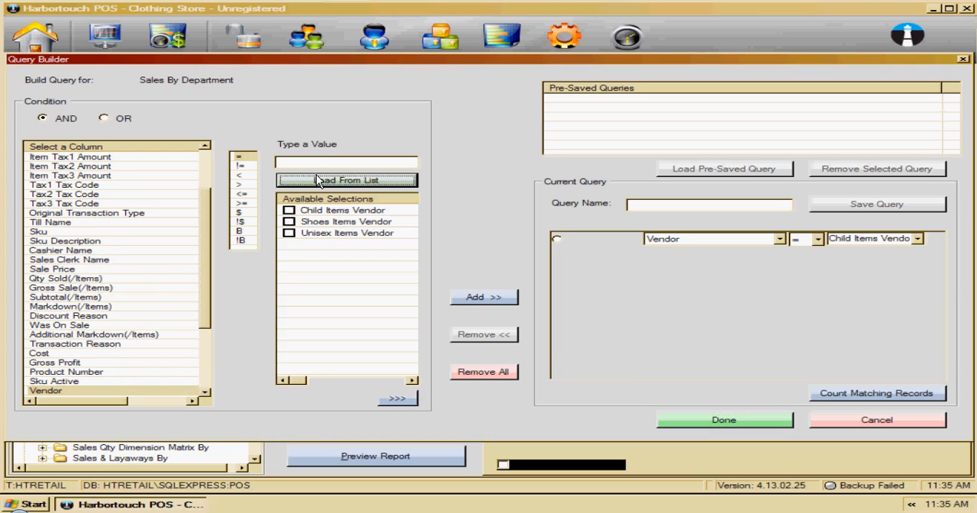
{"action": "left_click", "coordinate": [289, 221]}
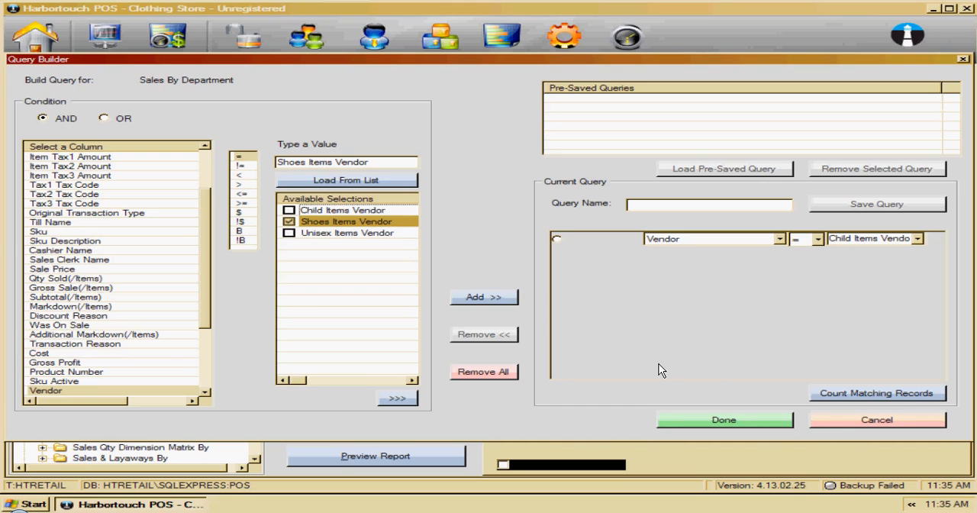
{"action": "left_click", "coordinate": [837, 422]}
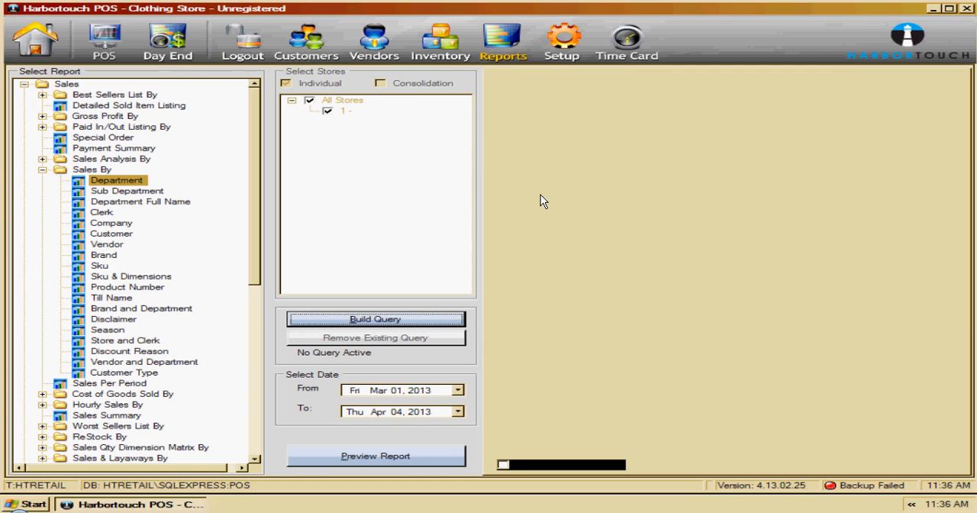
- Add an employee position named Manager in the setup and expand its Point Of Sale permissions
{"action": "left_click", "coordinate": [562, 47]}
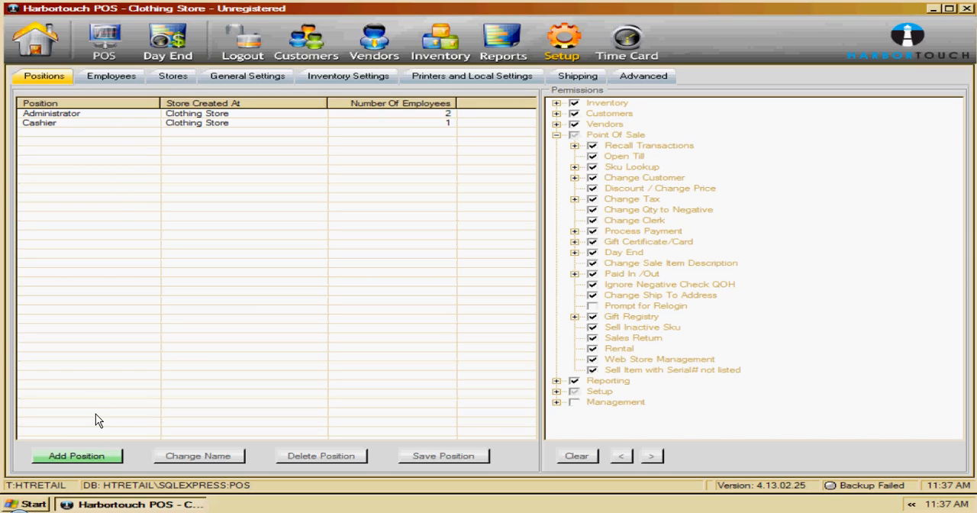
{"action": "left_click", "coordinate": [76, 456]}
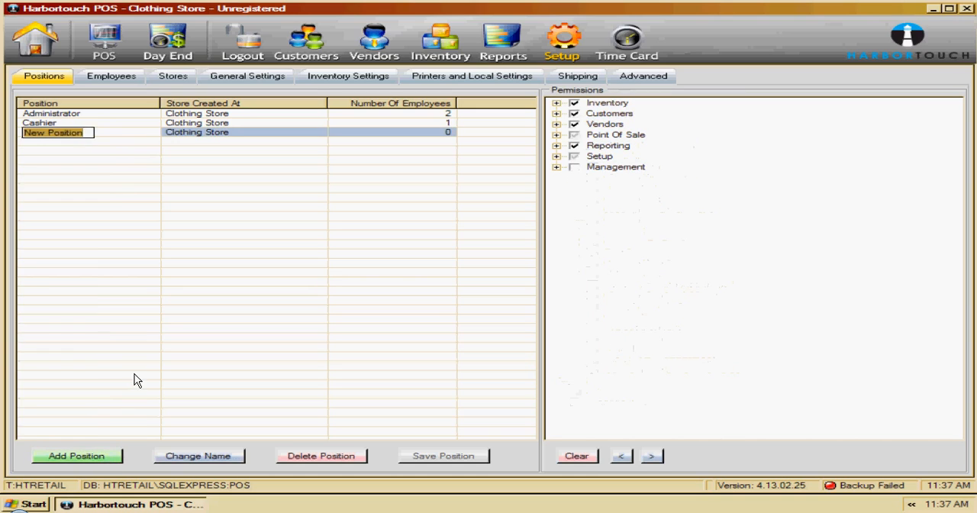
{"action": "type", "text": "Manager"}
{"action": "key", "text": "Return"}
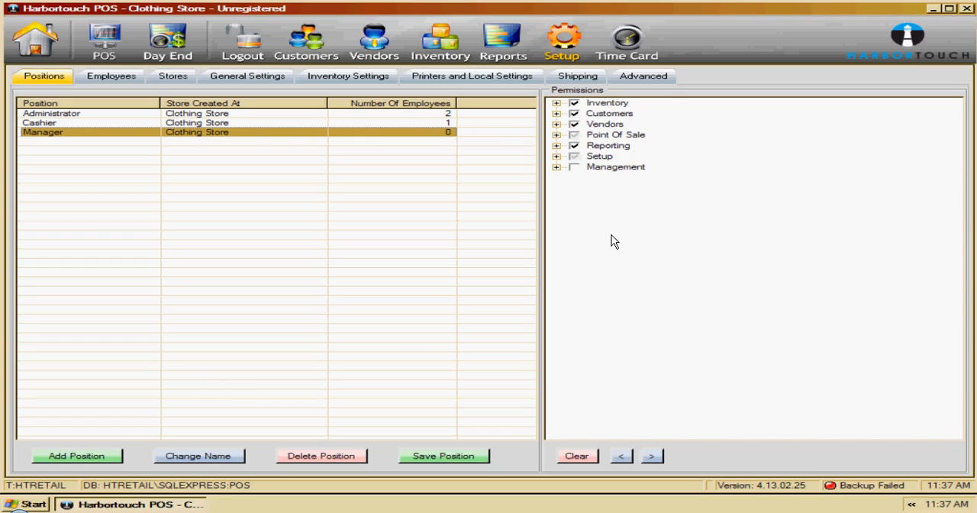
{"action": "left_click", "coordinate": [556, 135]}
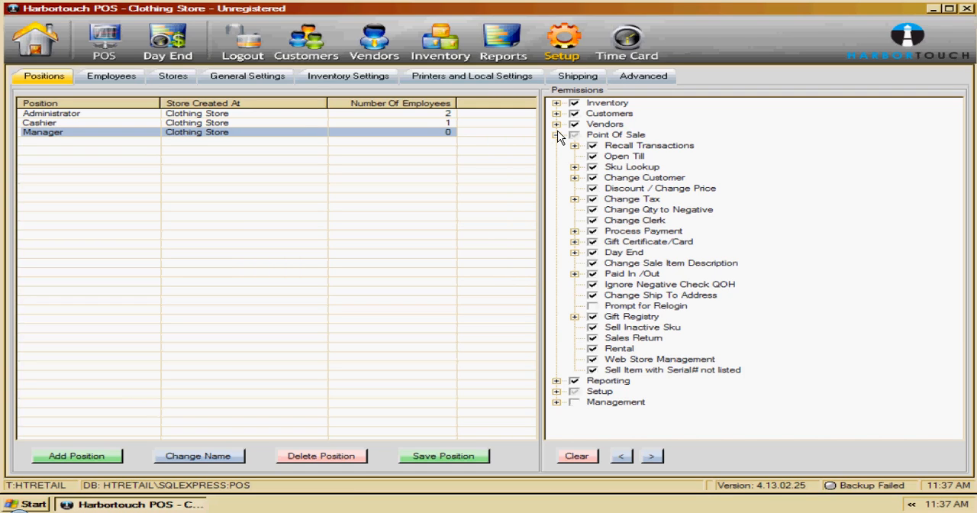
- Start a new employee record with first name "New" and last name "Employee"
{"action": "left_click", "coordinate": [94, 79]}
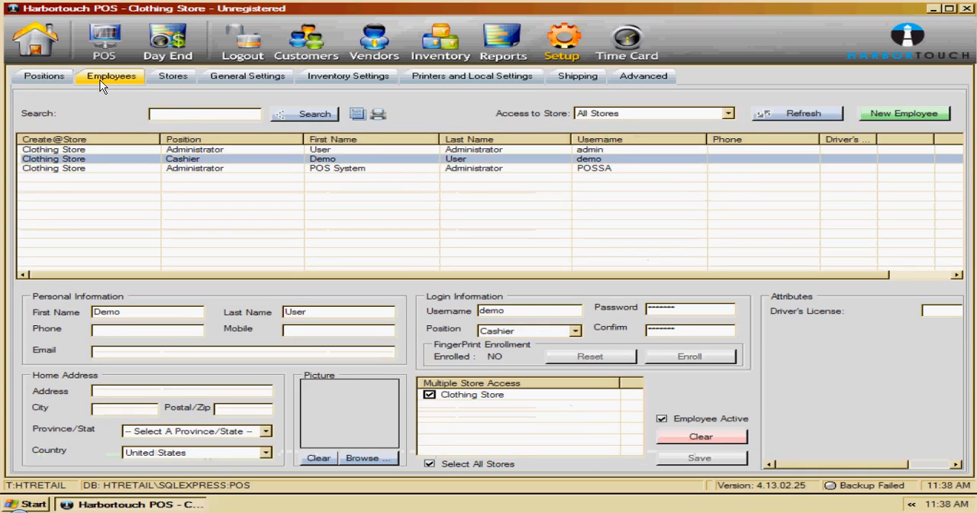
{"action": "left_click", "coordinate": [924, 113]}
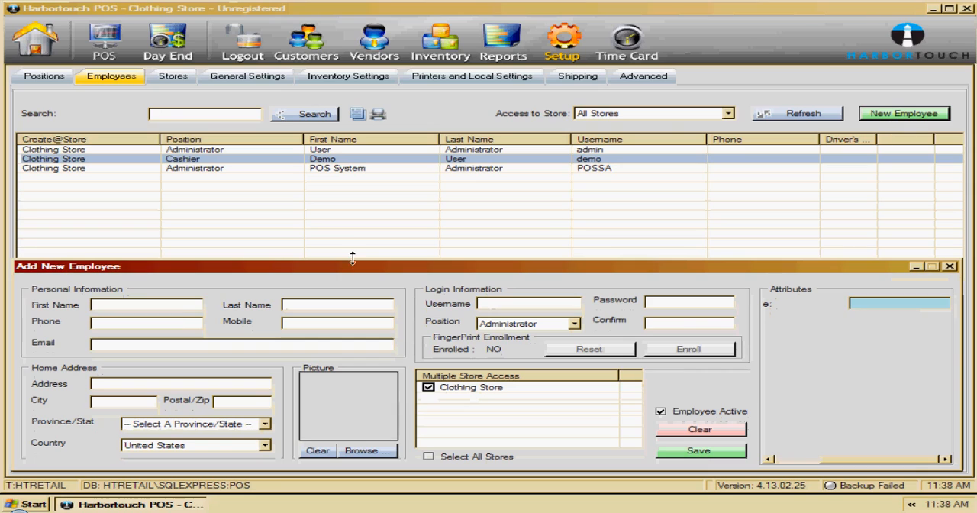
{"action": "left_click", "coordinate": [152, 309]}
{"action": "type", "text": "New"}
{"action": "key", "text": "Tab"}
{"action": "type", "text": "Employee"}
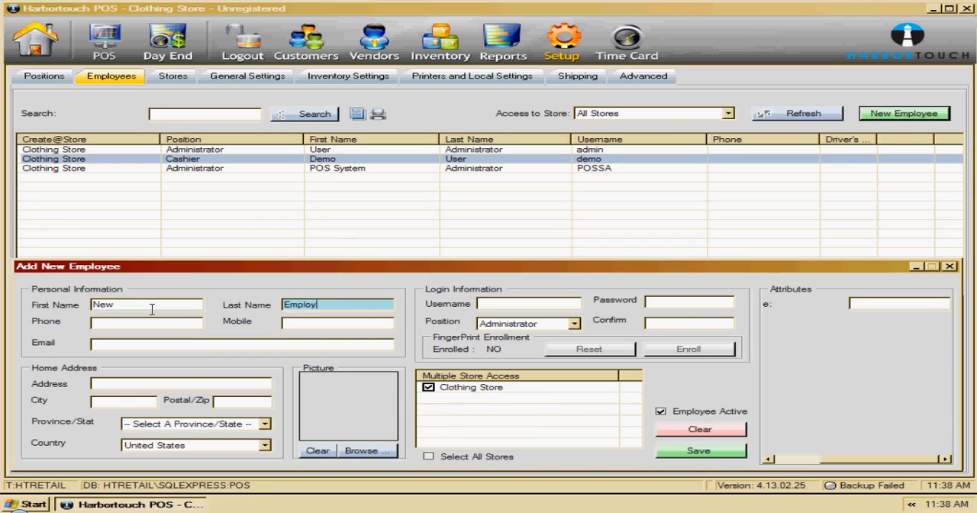
{"action": "key", "text": "Tab"}
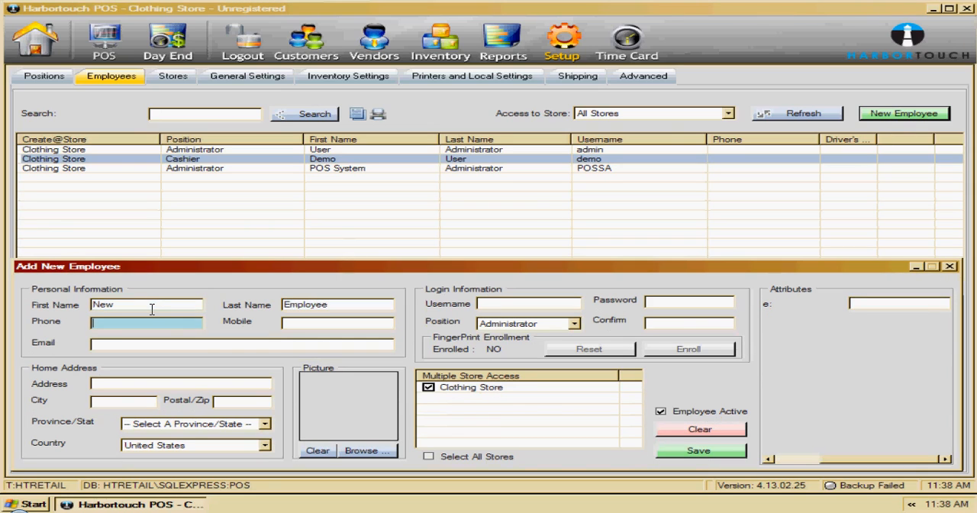
- Set the new employee's username to "New", enter and confirm the login password, and reveal the Driver's License attribute
{"action": "left_click", "coordinate": [488, 303]}
{"action": "type", "text": "New"}
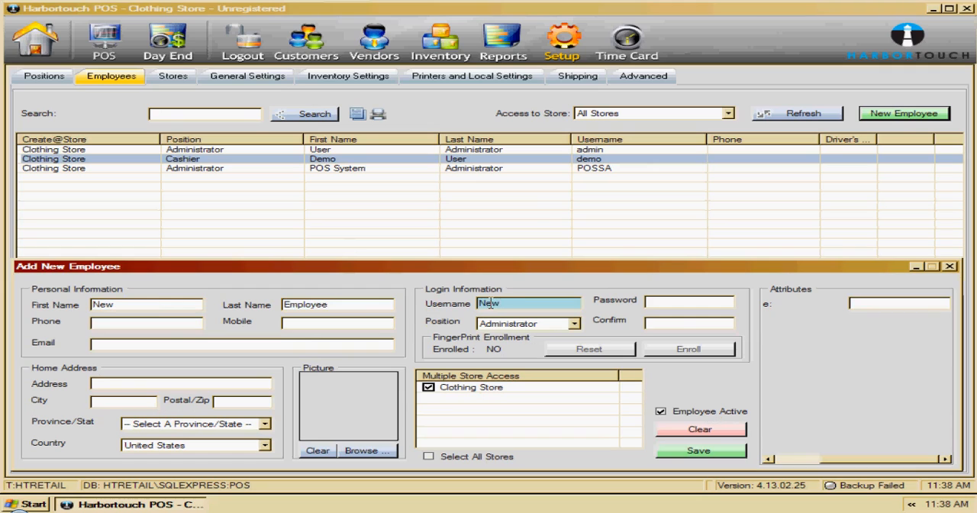
{"action": "left_click", "coordinate": [653, 302]}
{"action": "type", "text": "123456"}
{"action": "key", "text": "Tab"}
{"action": "type", "text": "123456"}
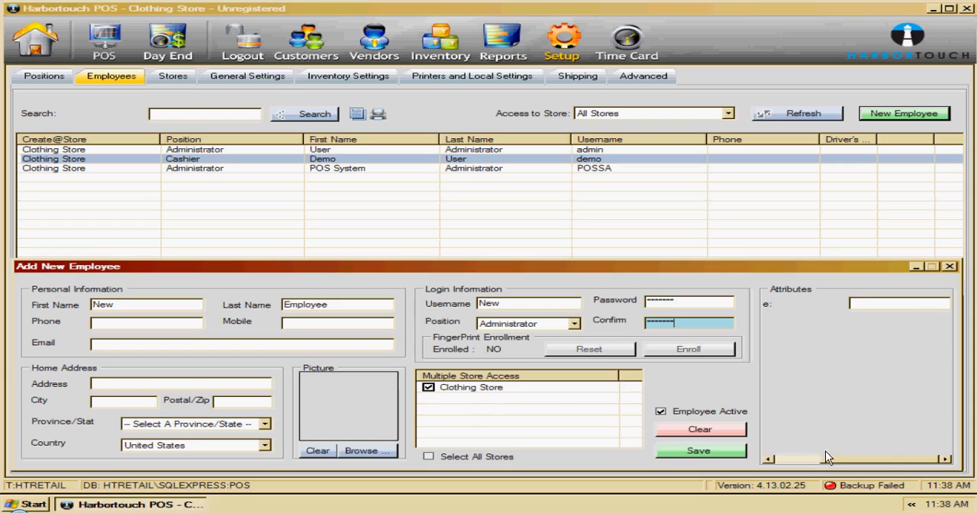
{"action": "left_click", "coordinate": [805, 458]}
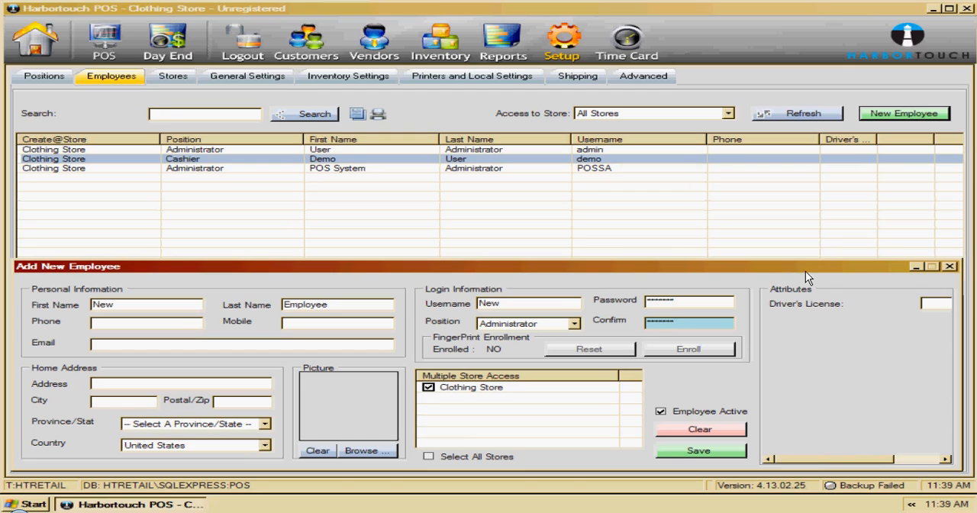
- Close the new employee form without saving and enter "Have a Nice Day!" as the Clothing Store's invoice message
{"action": "left_click", "coordinate": [946, 266]}
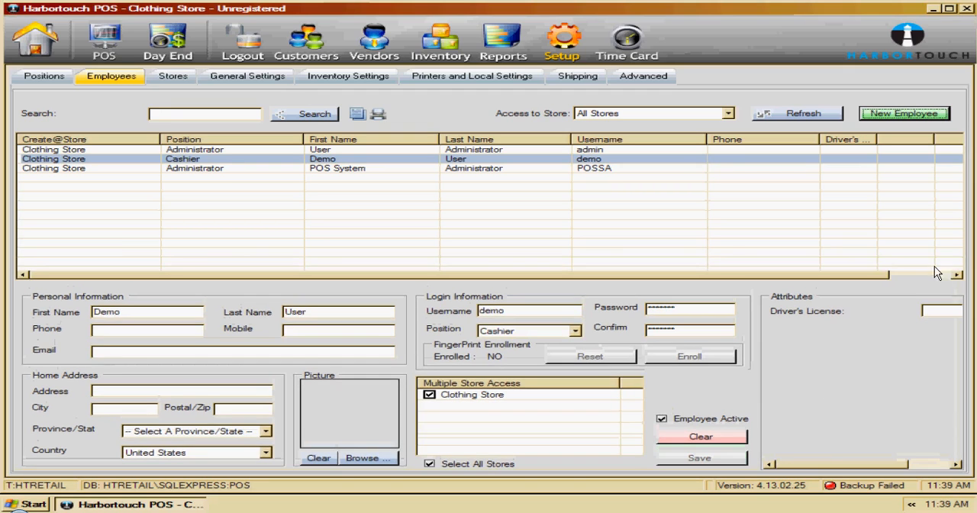
{"action": "left_click", "coordinate": [172, 77]}
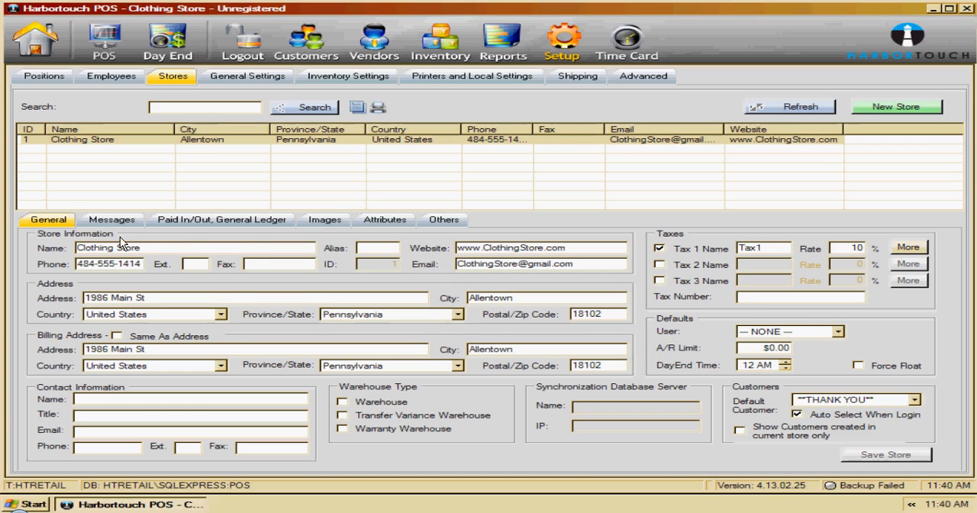
{"action": "left_click", "coordinate": [107, 220]}
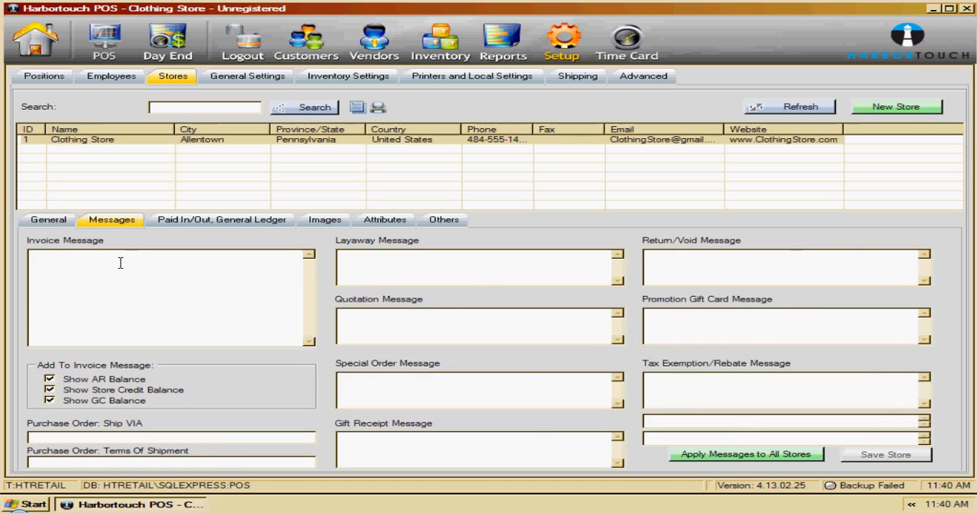
{"action": "left_click", "coordinate": [120, 262]}
{"action": "type", "text": "Have"}
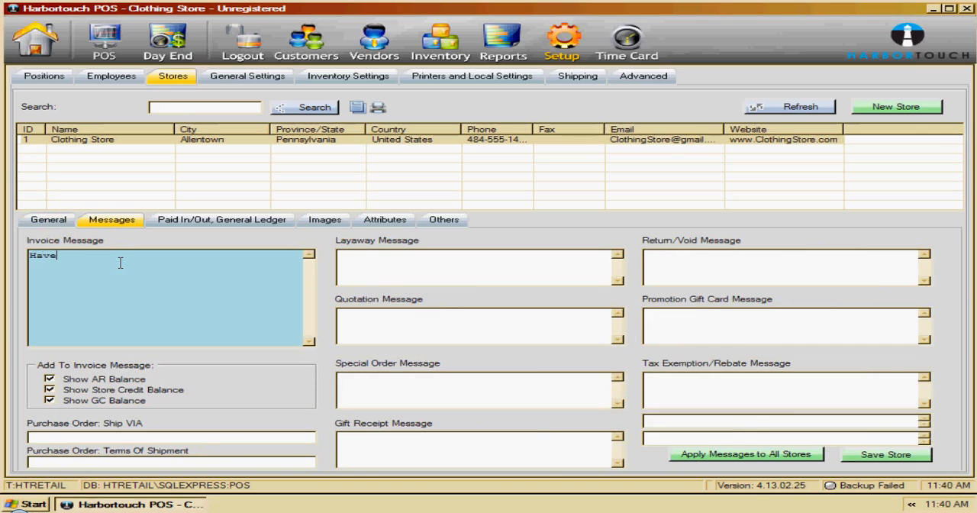
{"action": "type", "text": " a Nice Day!"}
- Review the store's attributes, followed by the general settings and inventory settings in the setup
{"action": "left_click", "coordinate": [385, 221]}
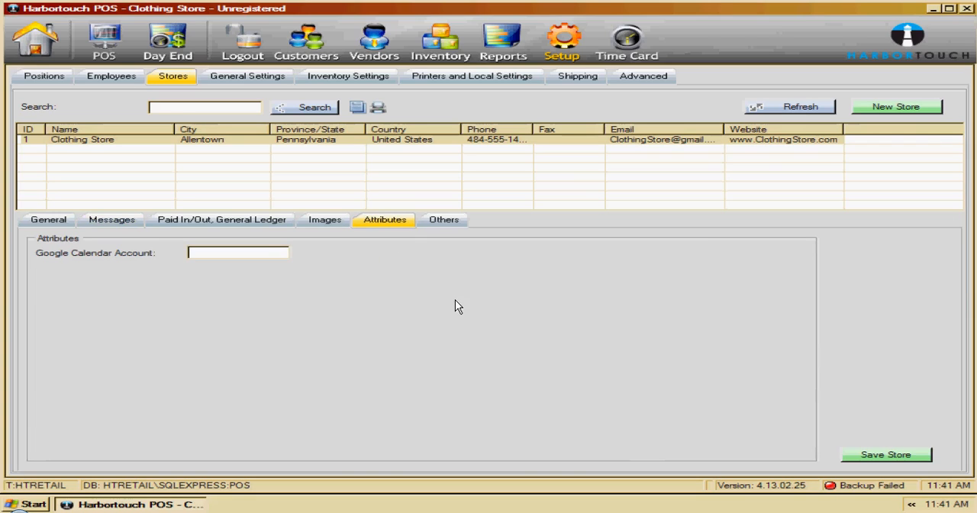
{"action": "left_click", "coordinate": [257, 79]}
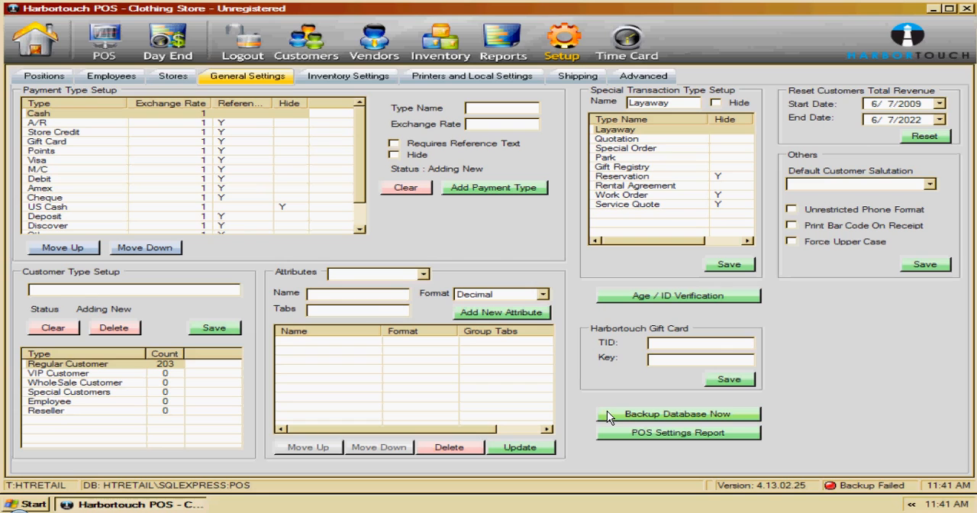
{"action": "left_click", "coordinate": [349, 81]}
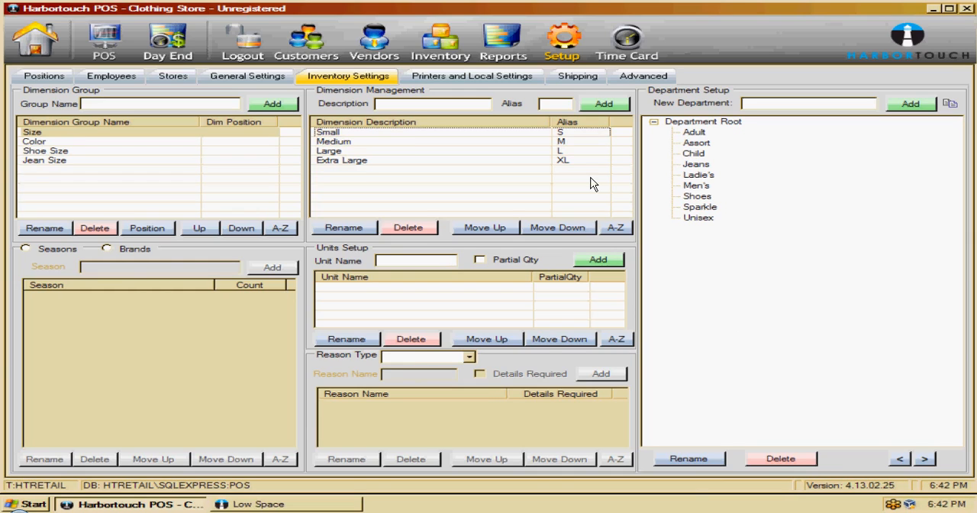
- View the day end payment totals by store and return to the home screen
{"action": "left_click", "coordinate": [170, 39]}
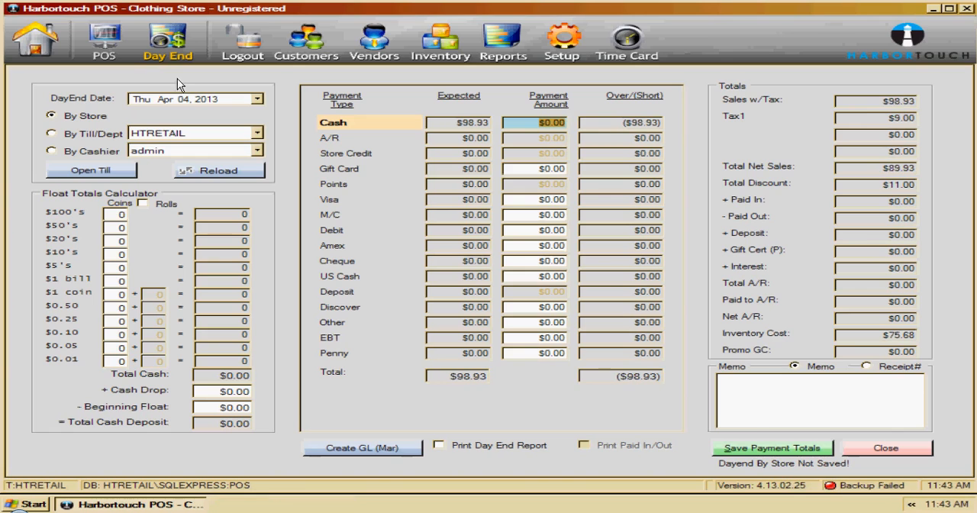
{"action": "left_click", "coordinate": [110, 43]}
{"action": "left_click", "coordinate": [489, 272]}
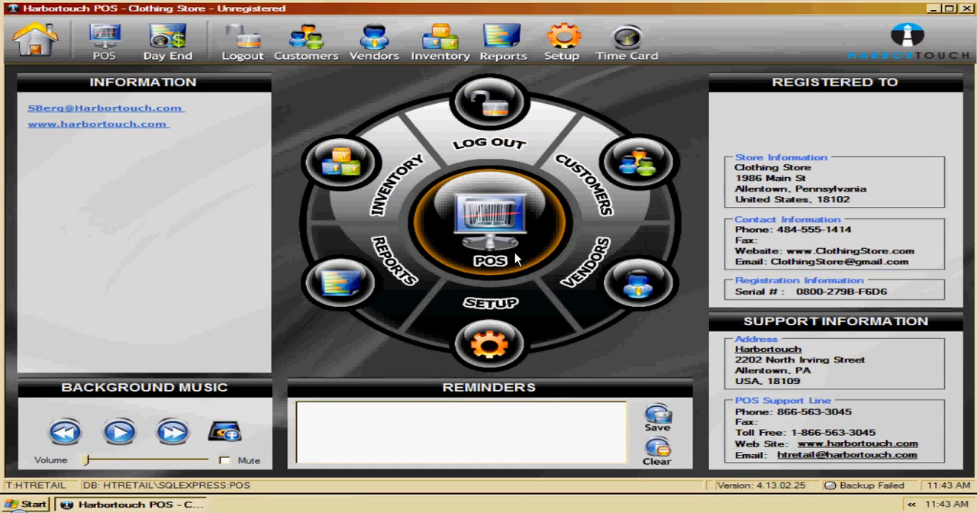